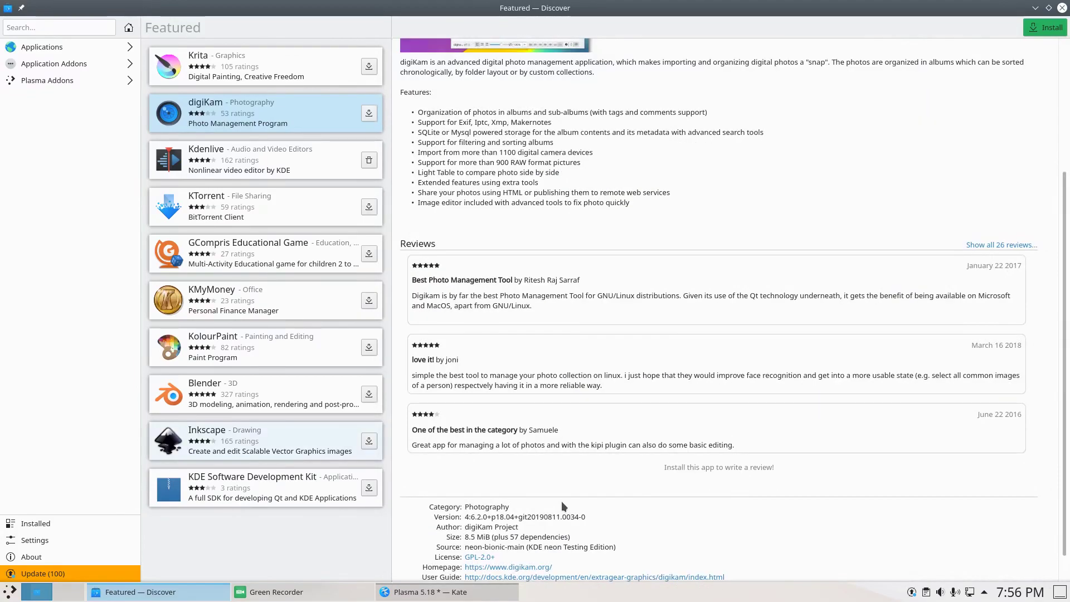
Open Discover's pending updates, review the application and addon updates listed, and minimize the window
left_click(911, 593)
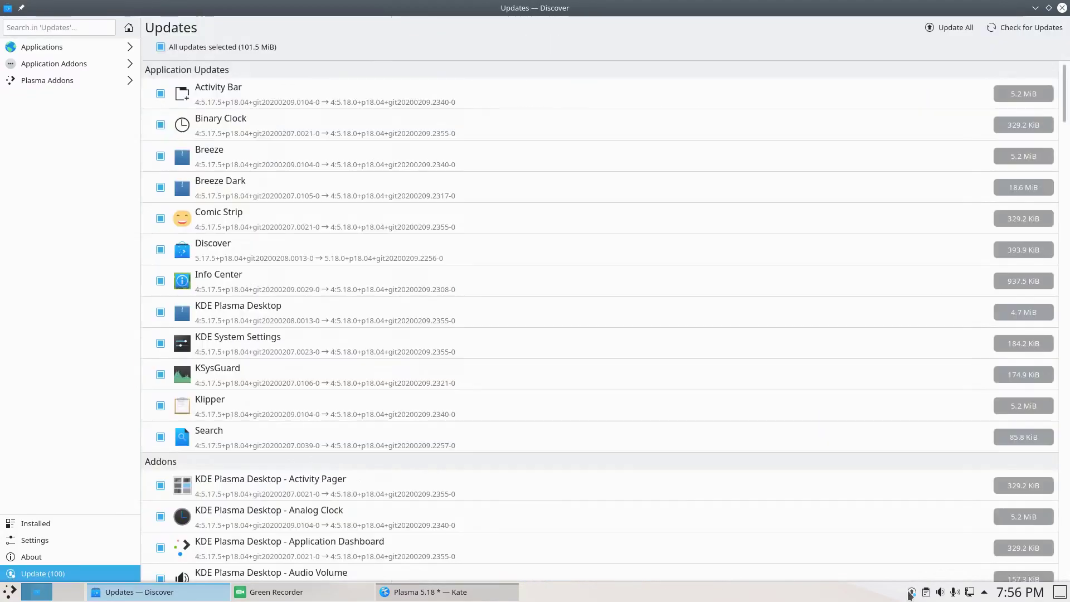
scroll(678, 177, "down", 5)
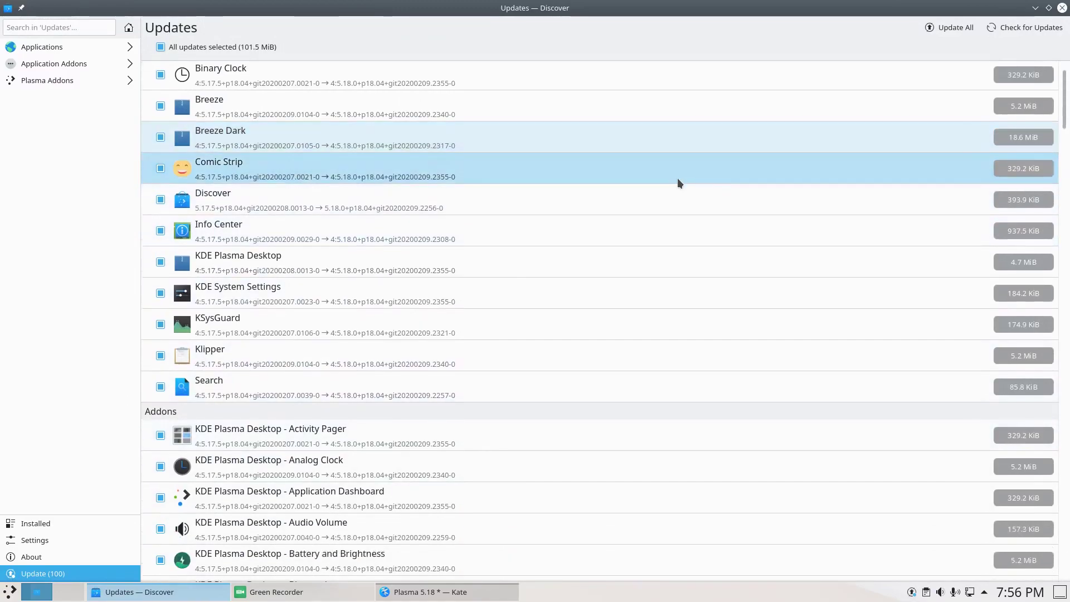
scroll(677, 182, "down", 3)
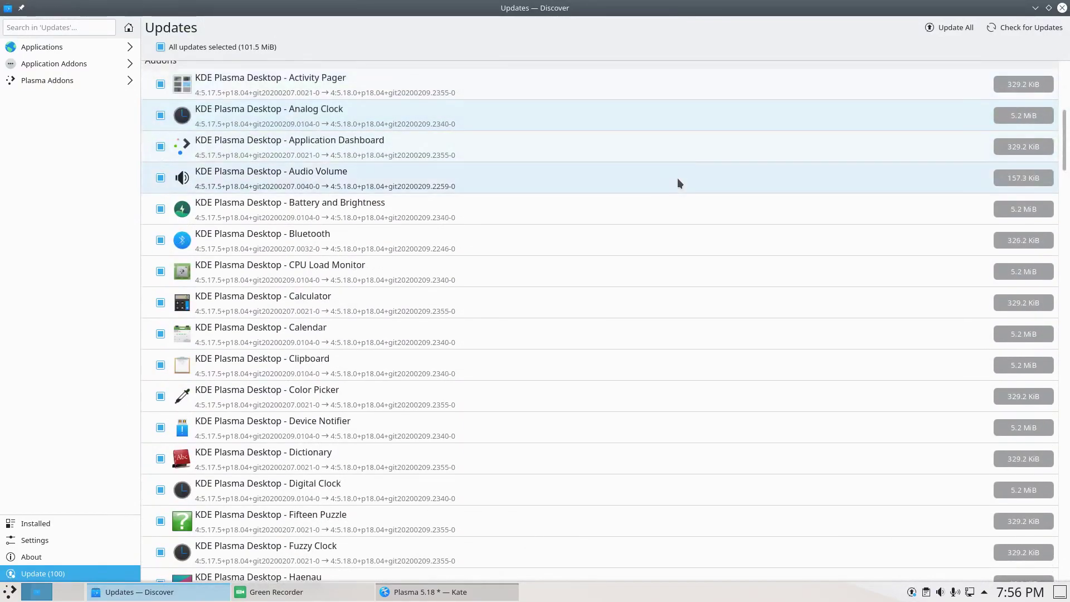
scroll(677, 183, "down", 12)
left_click_drag(1063, 254, 1064, 73)
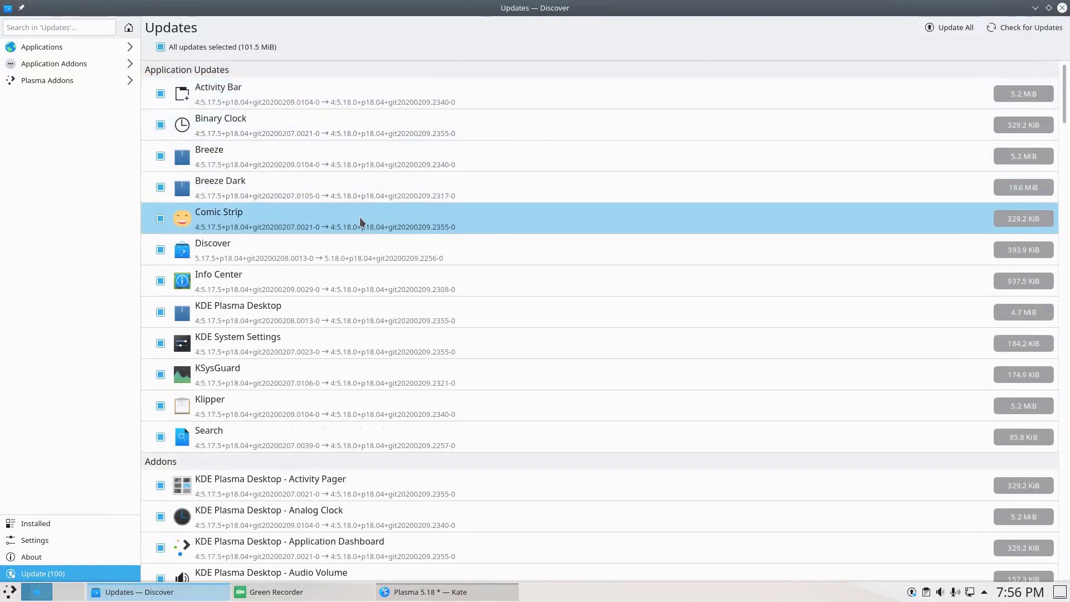
scroll(498, 324, "down", 2)
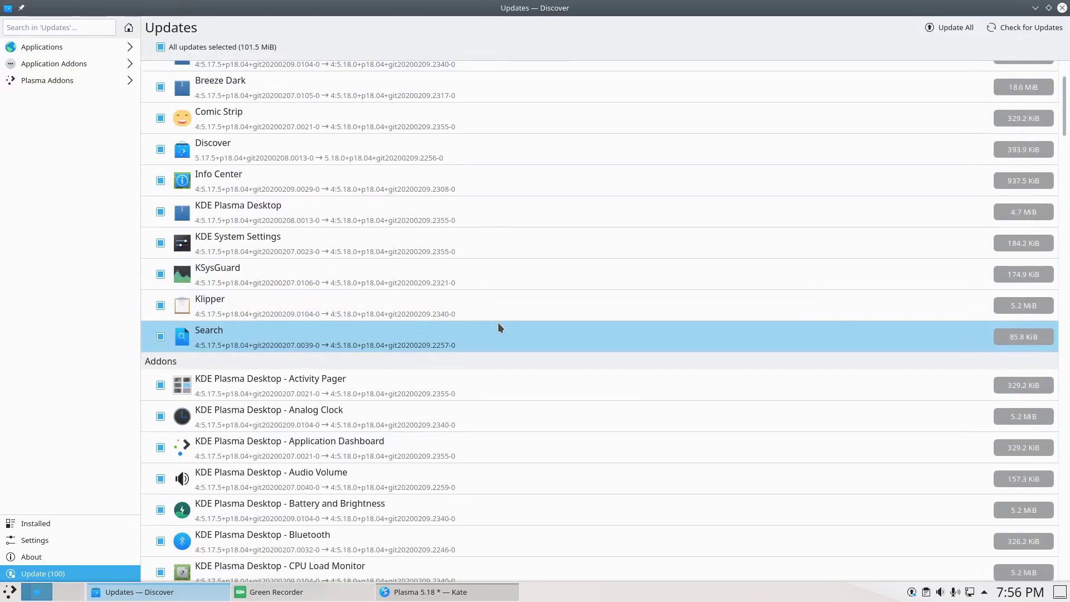
scroll(498, 323, "down", 3)
scroll(498, 323, "down", 2)
scroll(498, 323, "down", 10)
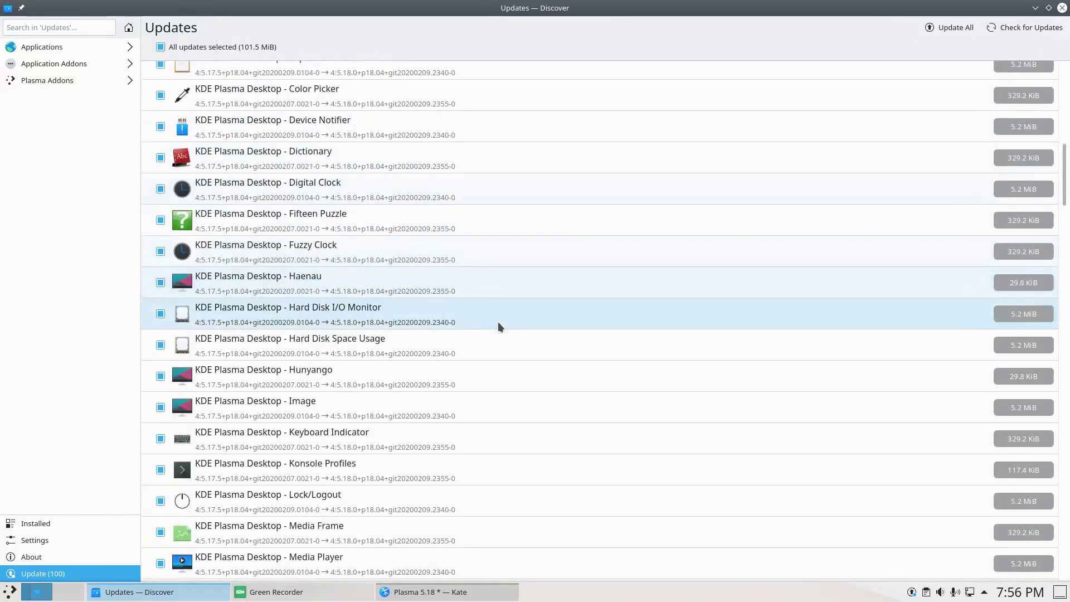
scroll(497, 319, "down", 5)
left_click(1035, 9)
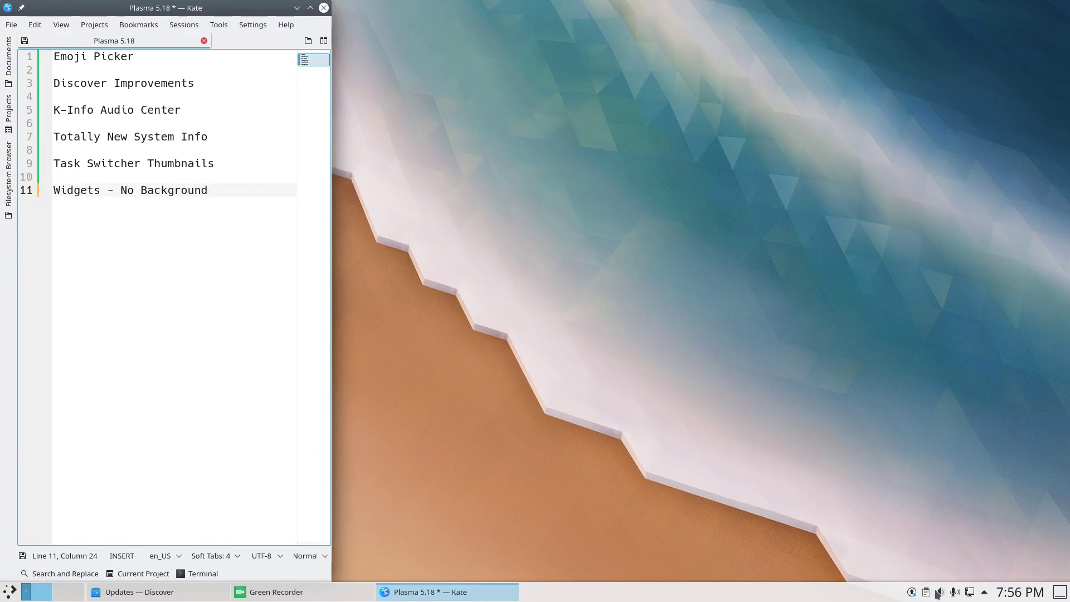
Open the Audio Volume controls, view the extra options of the Line Out playback device, and close them
left_click(939, 592)
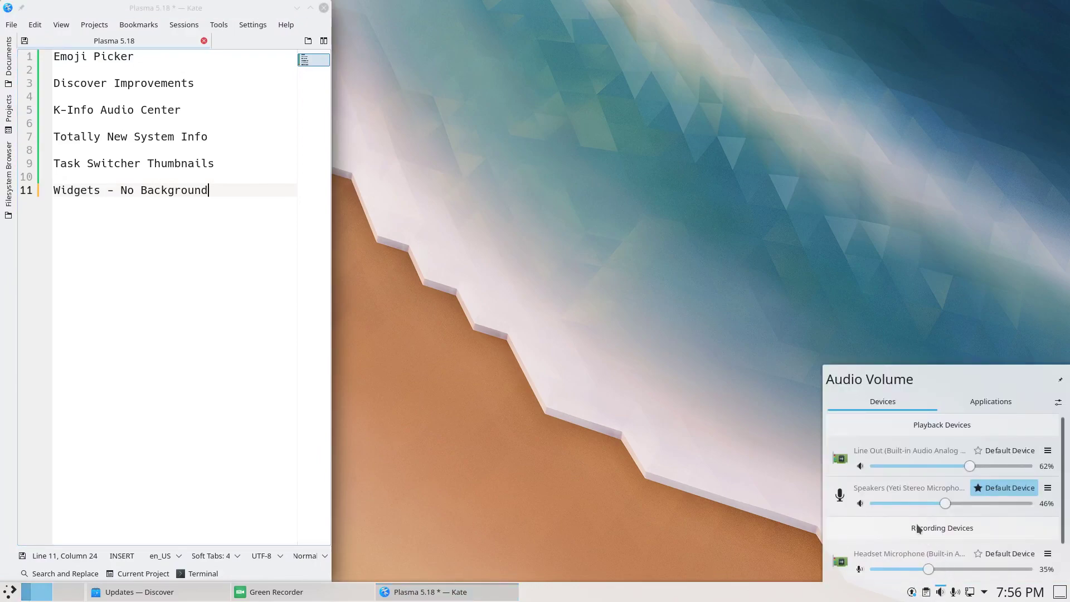
left_click(1048, 453)
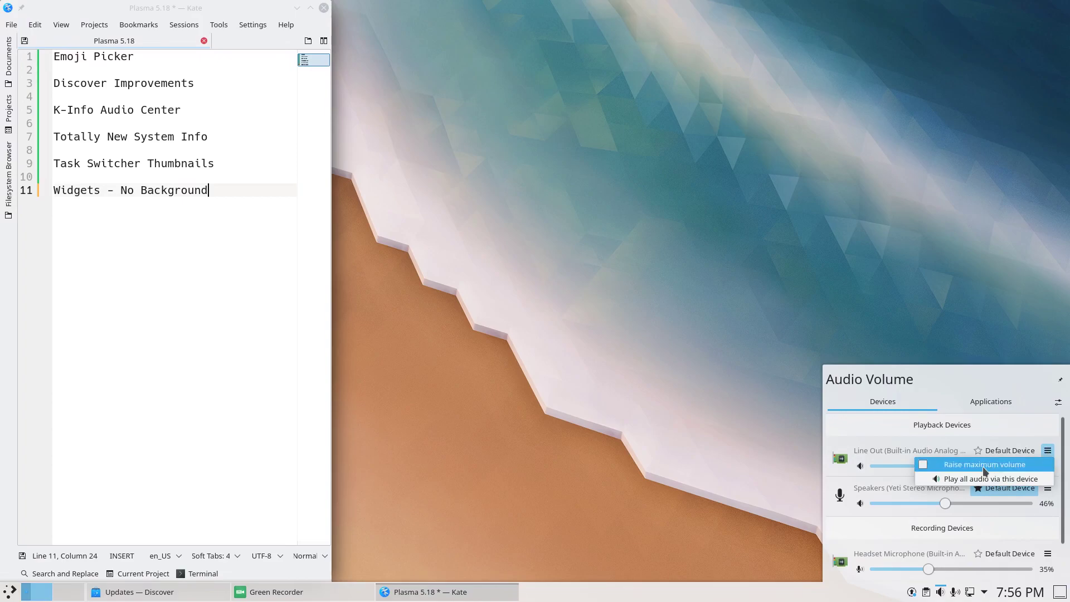
left_click(806, 320)
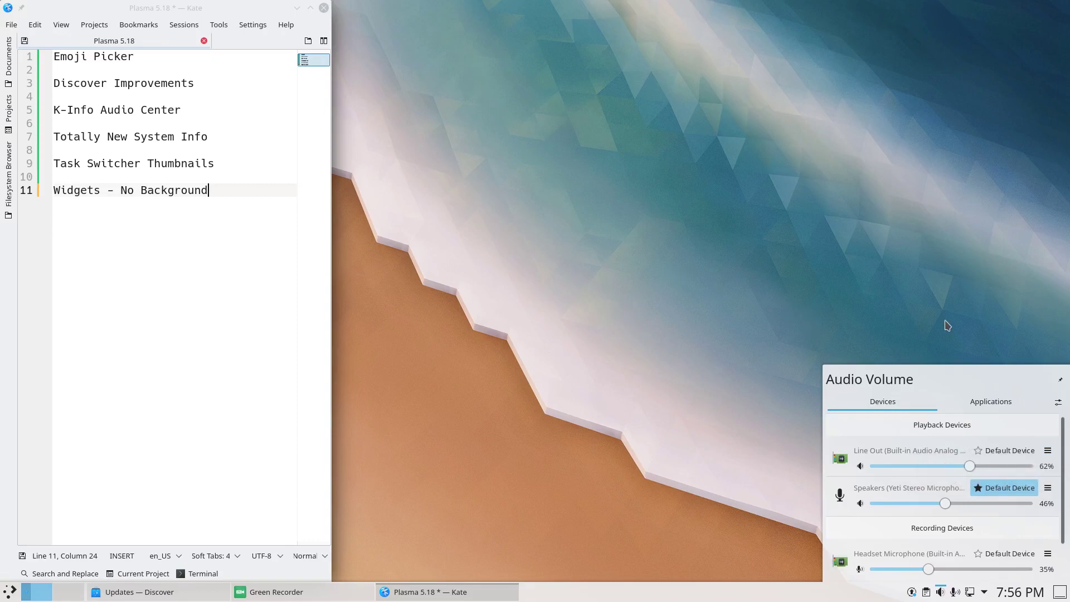
left_click(757, 345)
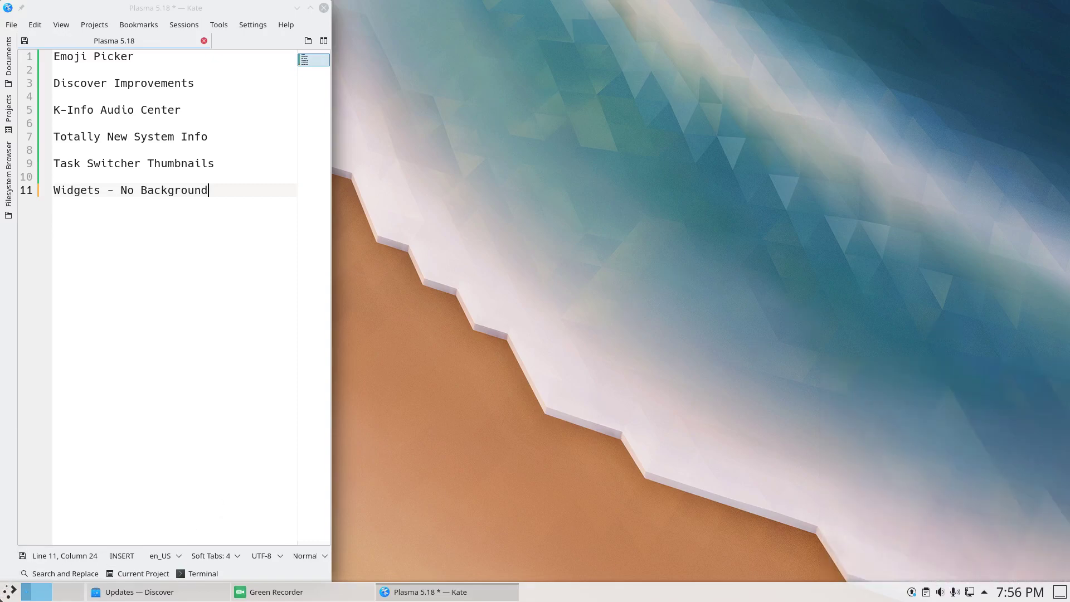
Launch Info Center to view the system information and move its window toward the middle of the desktop
left_click(9, 592)
mouse_move(44, 504)
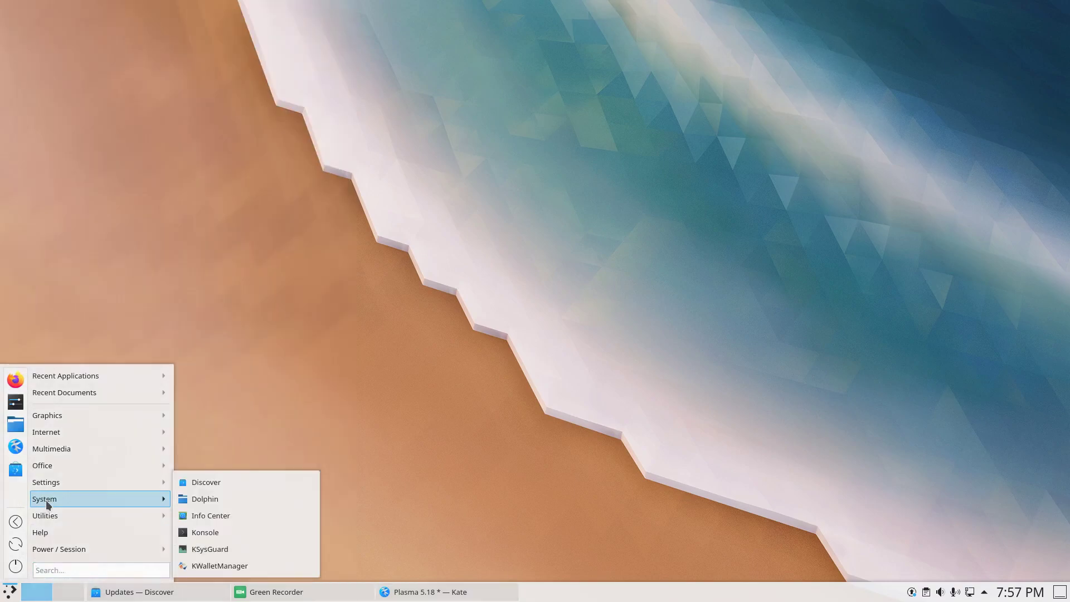
left_click(226, 516)
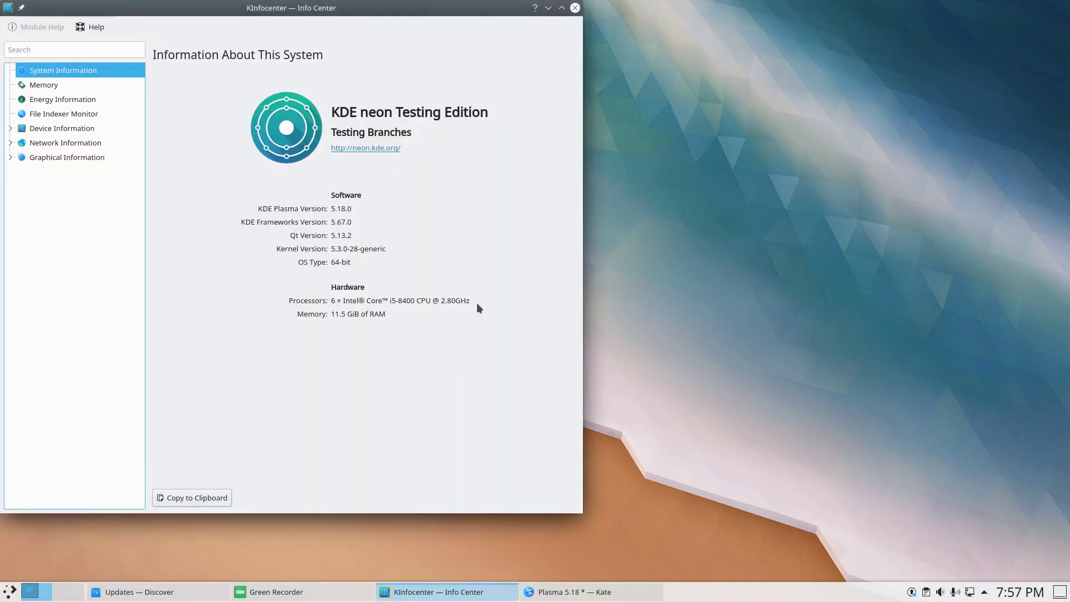
left_click_drag(421, 14, 602, 59)
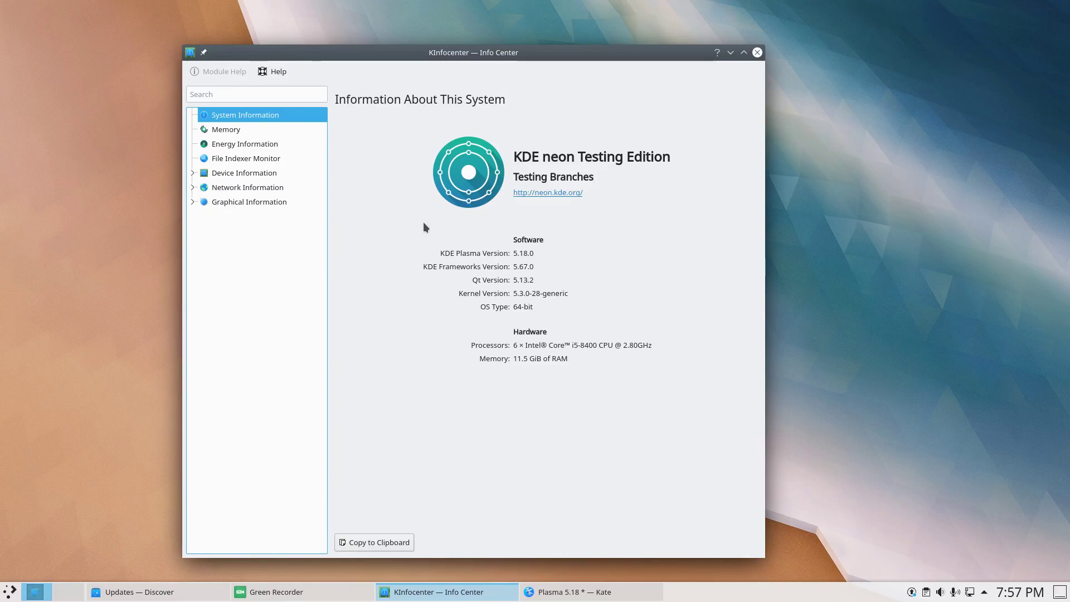
Examine the Memory, USB Devices, IO-Ports, DMA-Channels and PCI information pages, and close Info Center
left_click(240, 131)
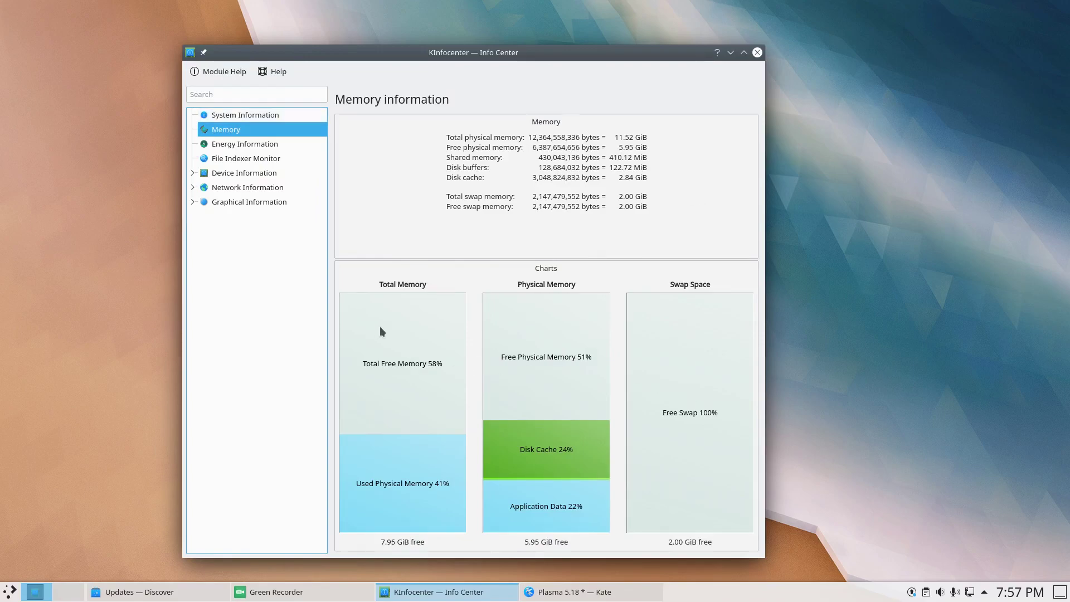
left_click(198, 173)
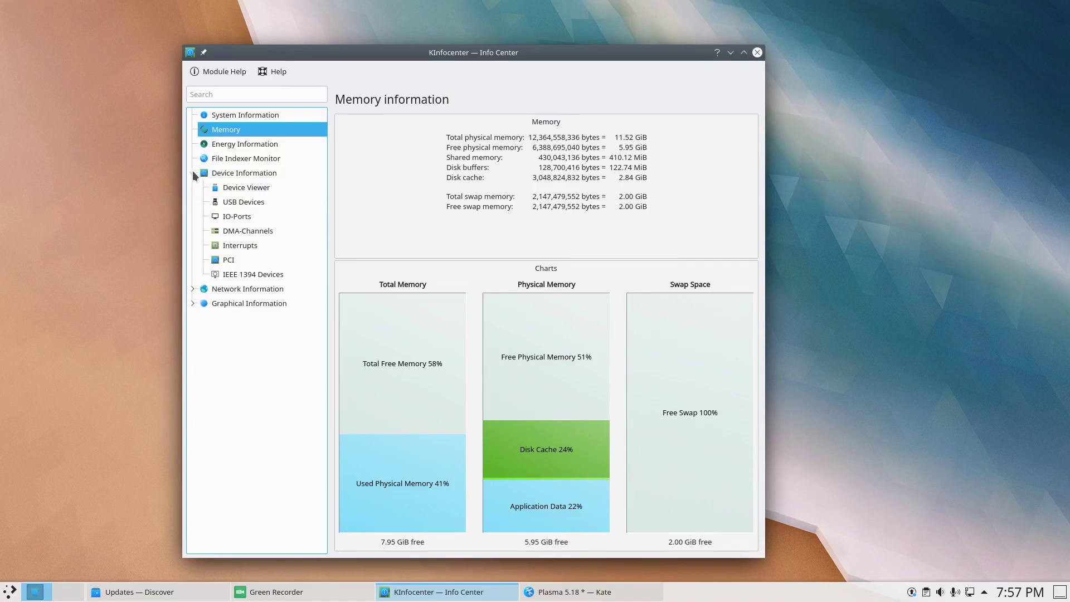
left_click(249, 201)
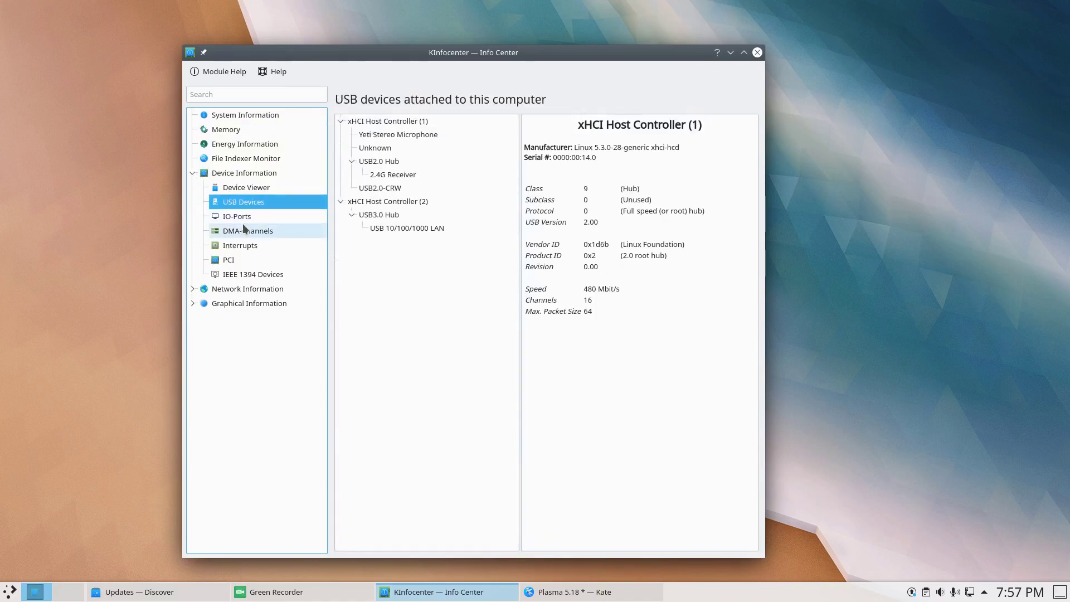
left_click(243, 221)
left_click(246, 230)
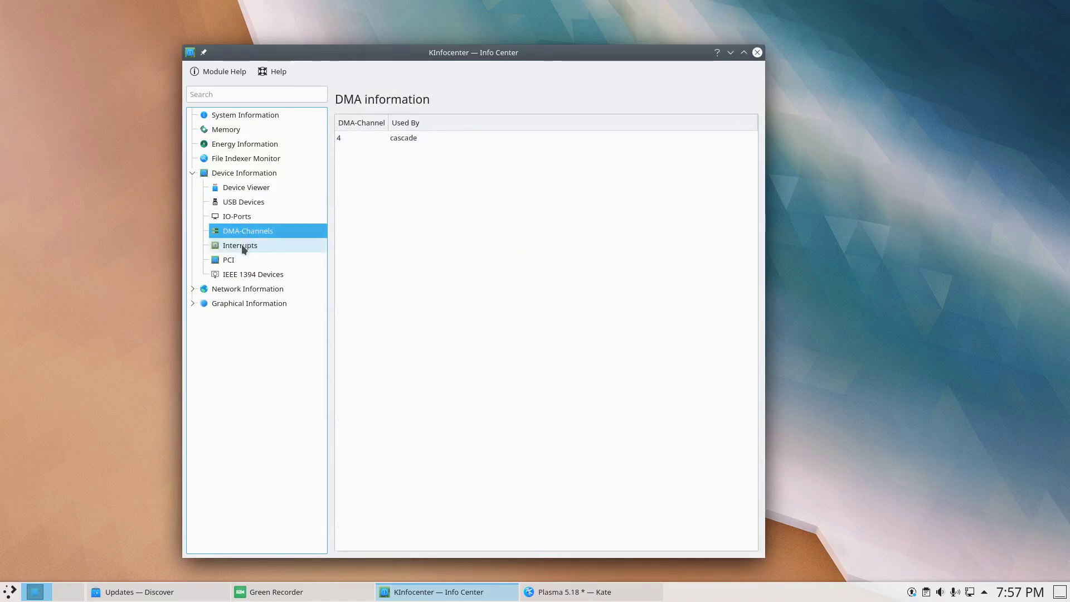
left_click(241, 260)
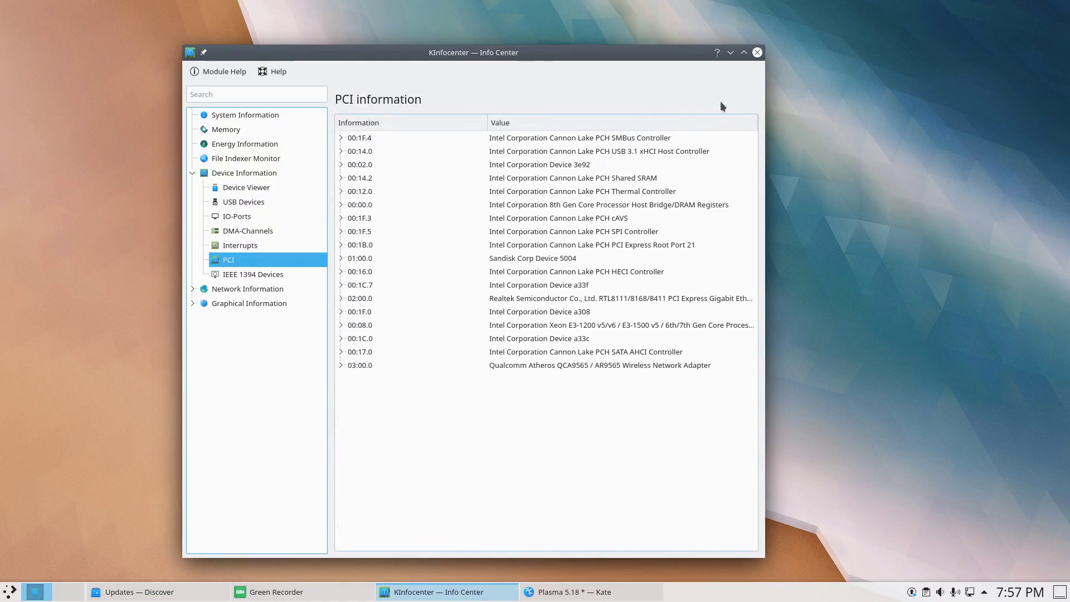
left_click(758, 53)
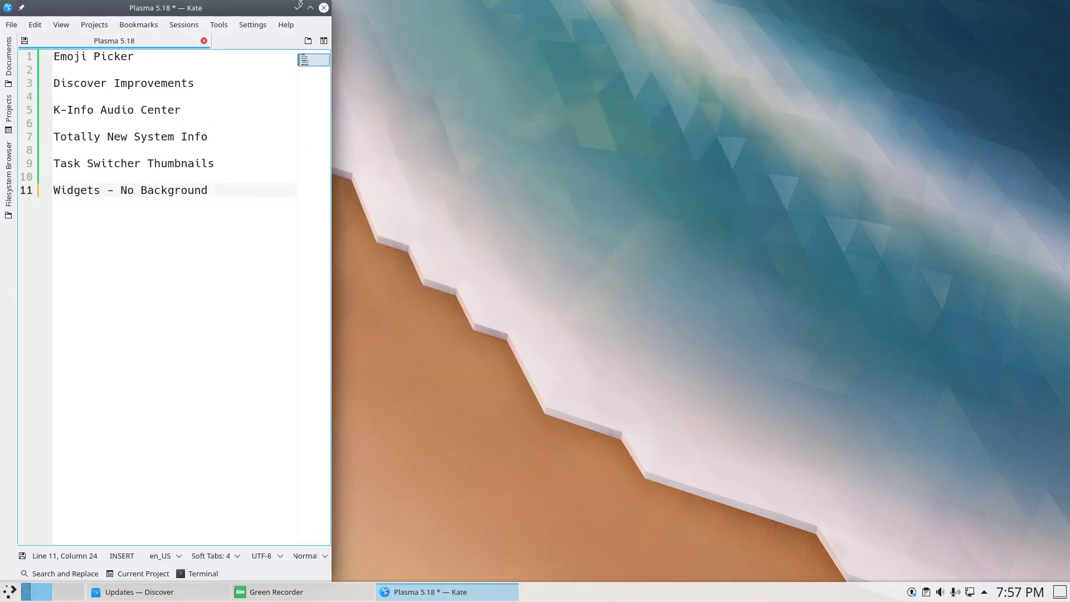
Minimize the Kate notes and bring up the Firefox window on the second virtual desktop
left_click(297, 7)
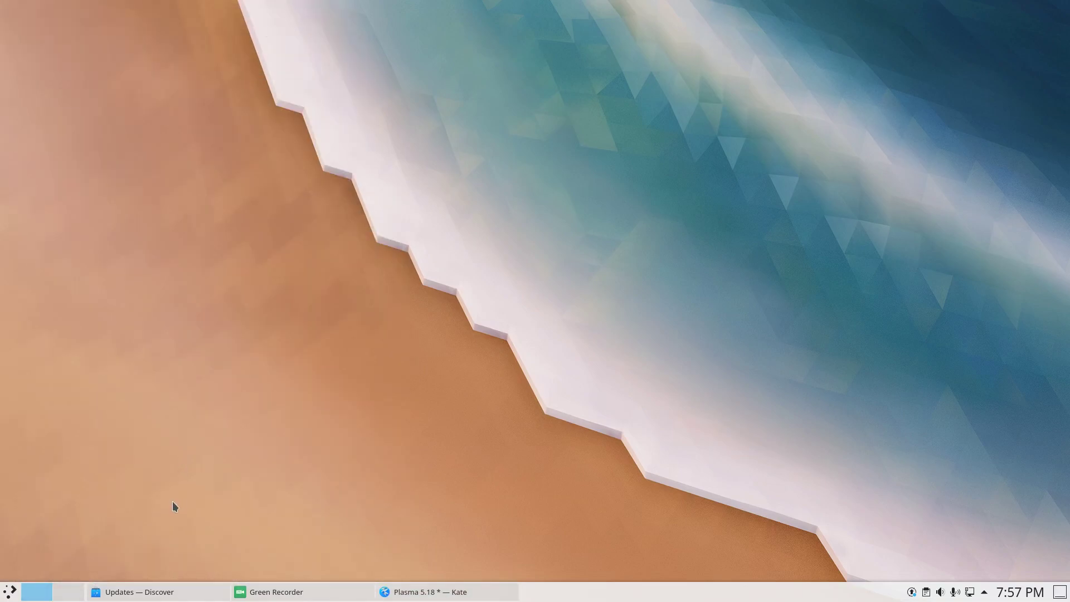
left_click(64, 592)
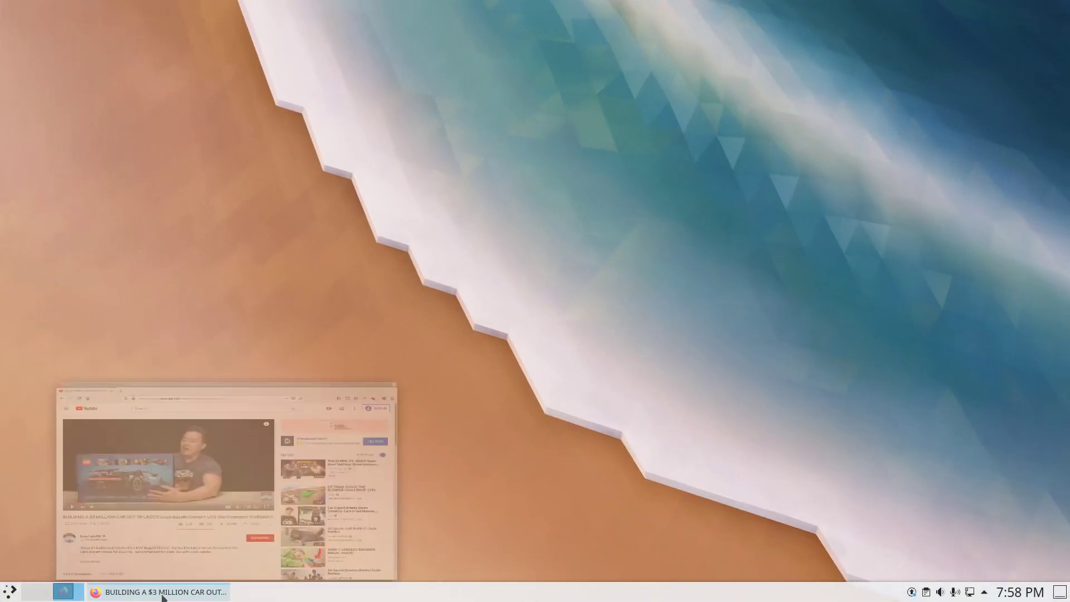
left_click(163, 594)
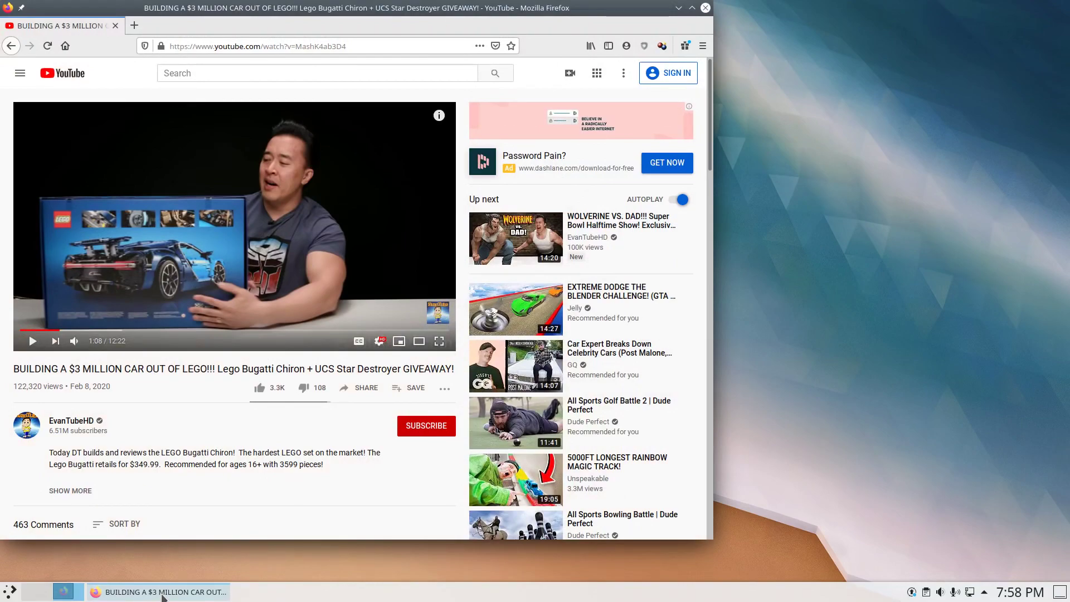
Minimize and restore Firefox repeatedly to examine its taskbar thumbnail preview, leaving the window minimized
left_click(165, 595)
mouse_move(171, 599)
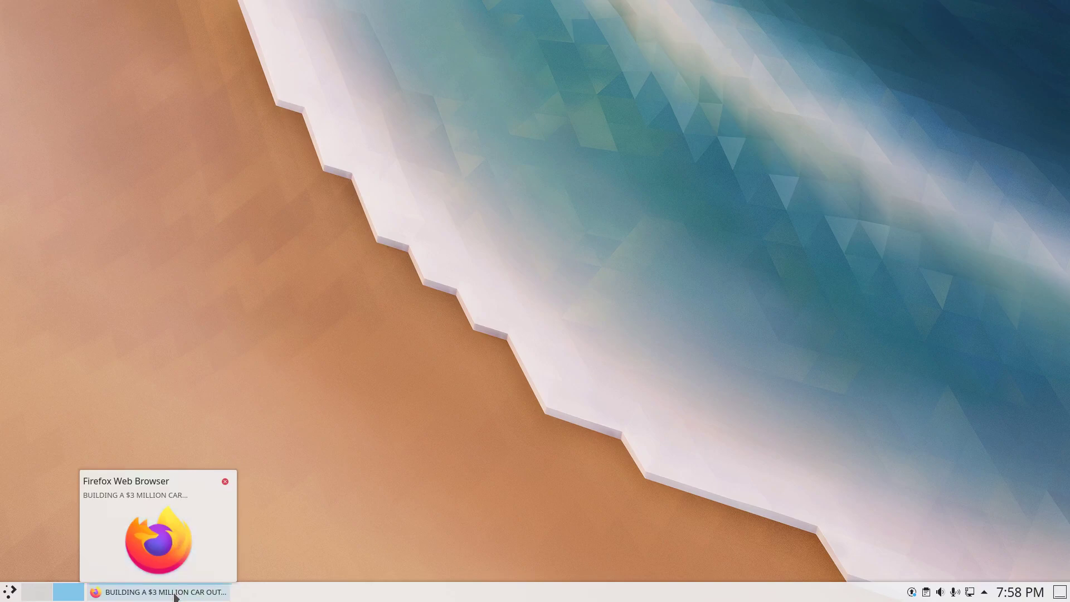
left_click(175, 595)
left_click(175, 596)
left_click(167, 597)
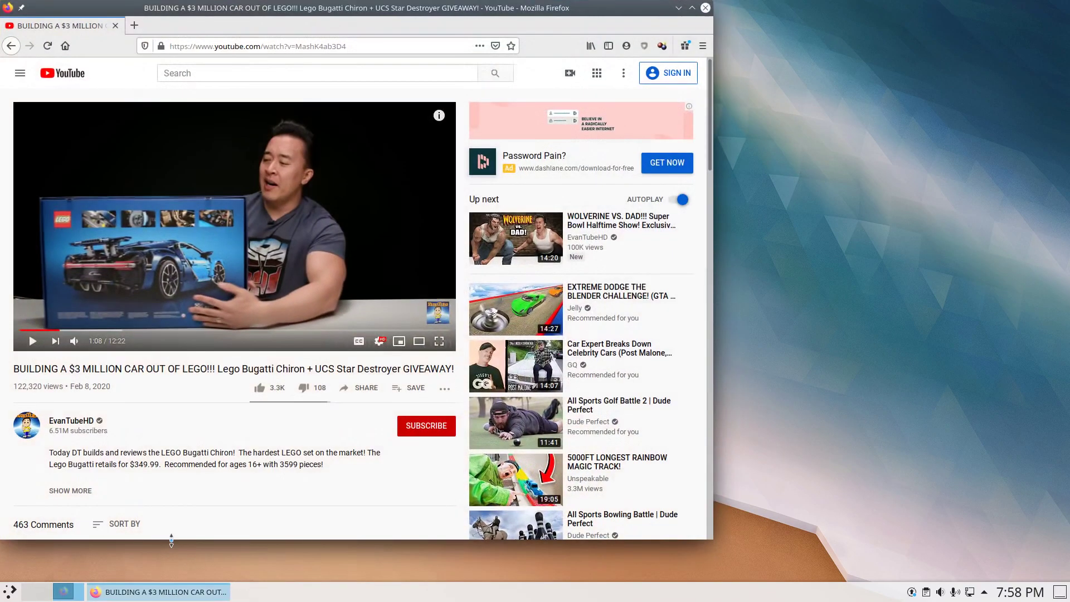
left_click(164, 598)
left_click(167, 595)
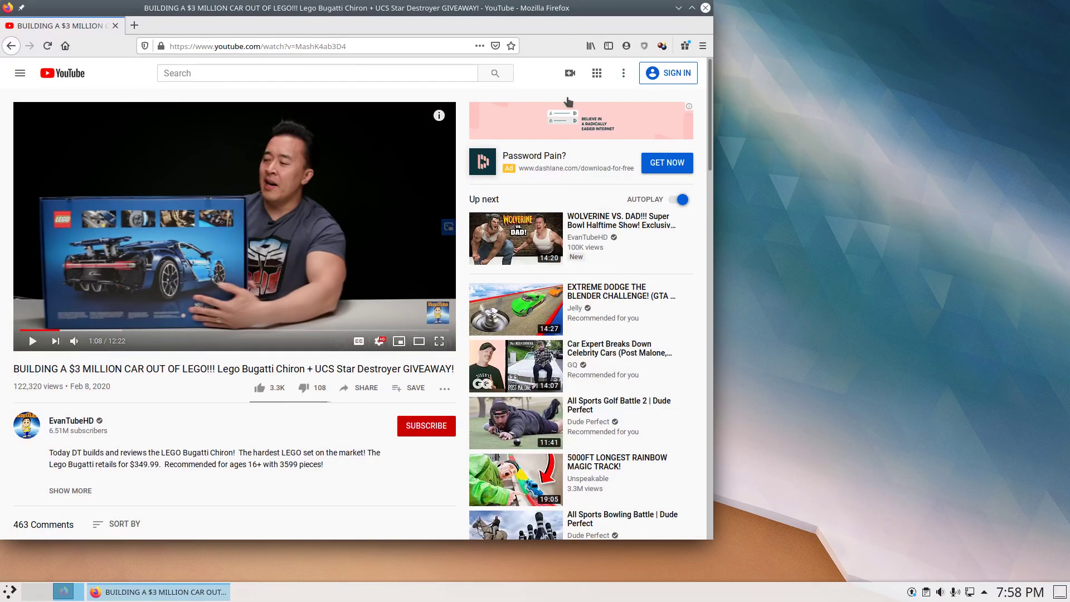
left_click(679, 8)
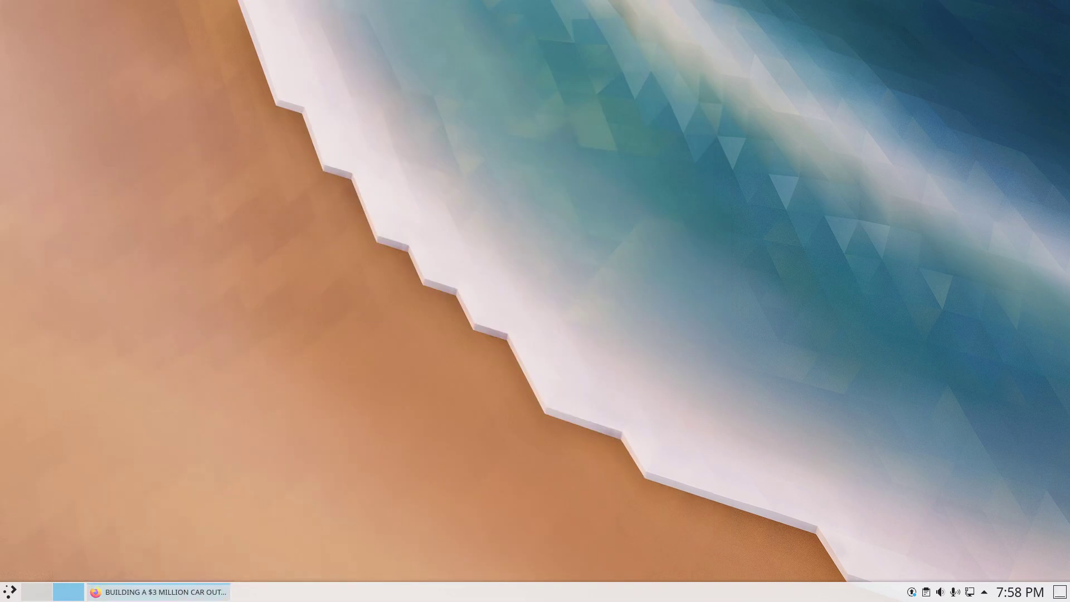
mouse_move(176, 600)
Return to the first virtual desktop, check the Plasma 5.18 feature notes in Kate, and minimize them again
left_click(30, 597)
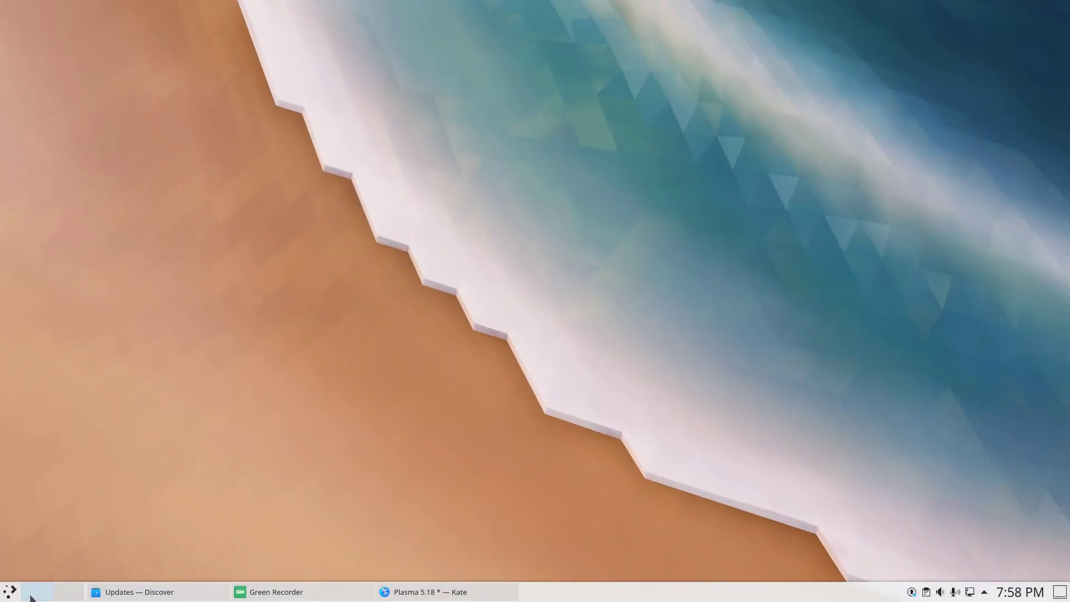
left_click(429, 592)
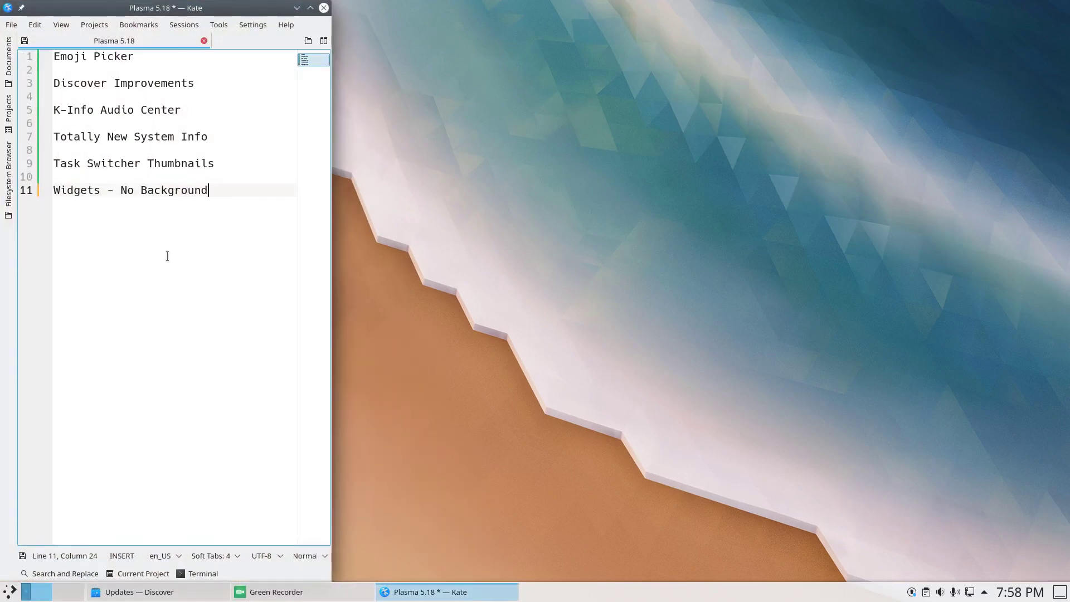
left_click(297, 8)
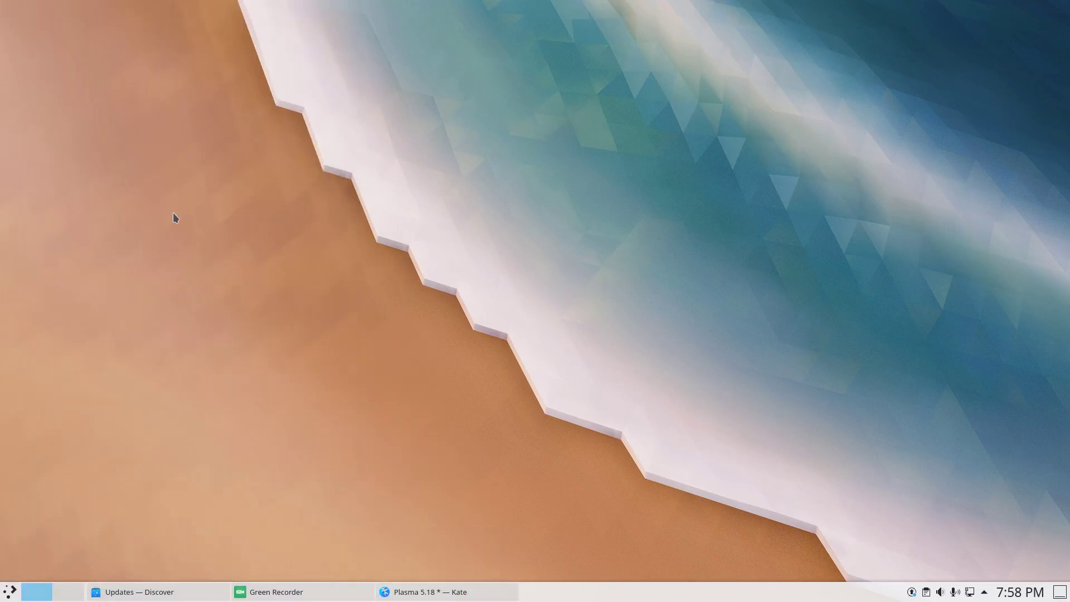
Add a Digital Clock widget to the upper-left area of the desktop and close the widget list
right_click(98, 190)
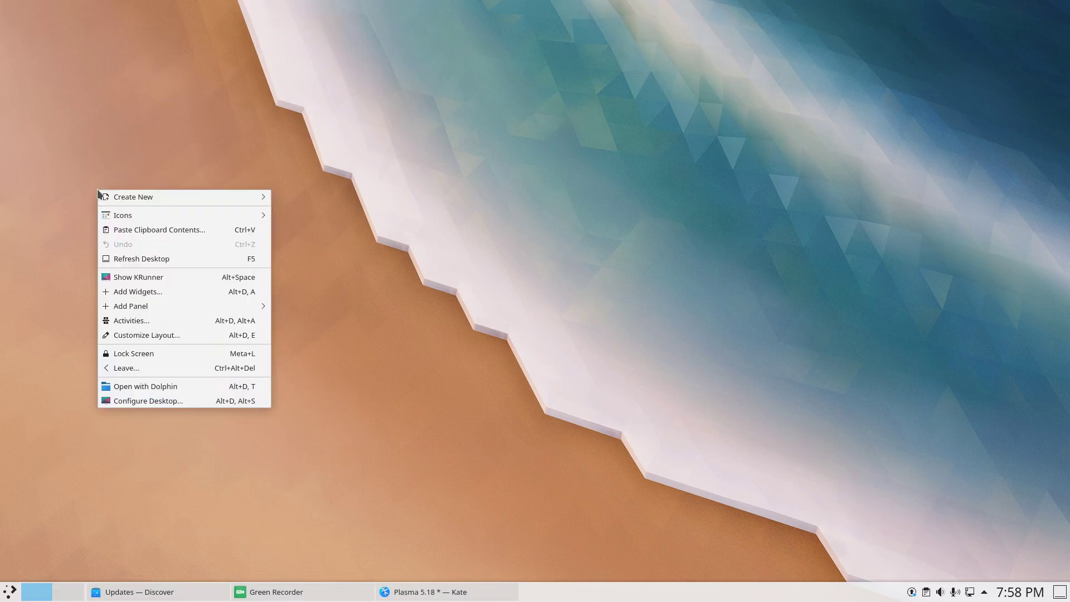
left_click(175, 291)
scroll(142, 373, "down", 1)
scroll(141, 373, "down", 3)
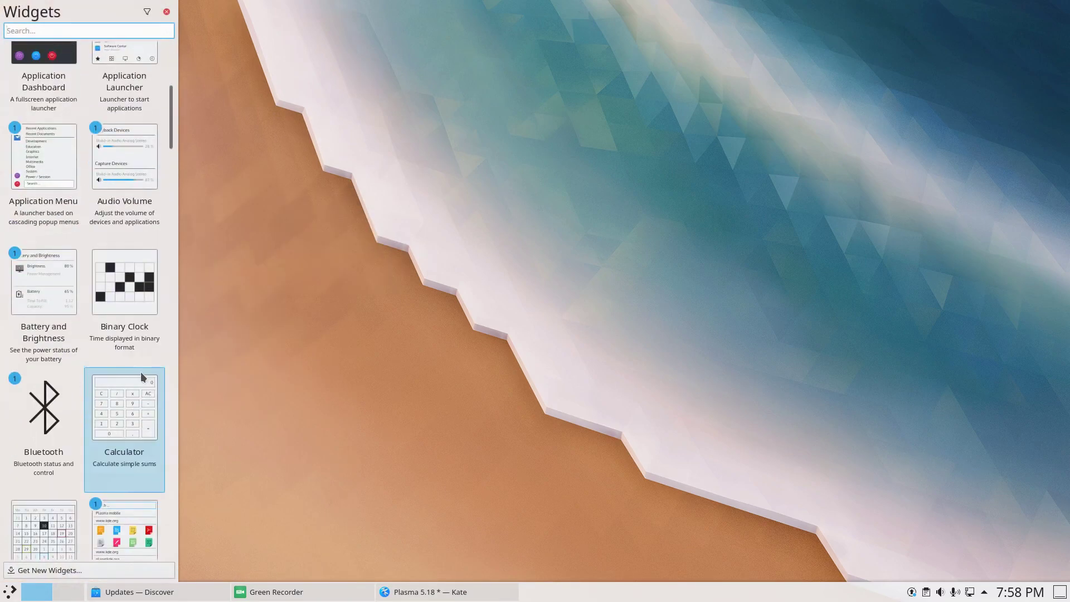
scroll(142, 377, "down", 4)
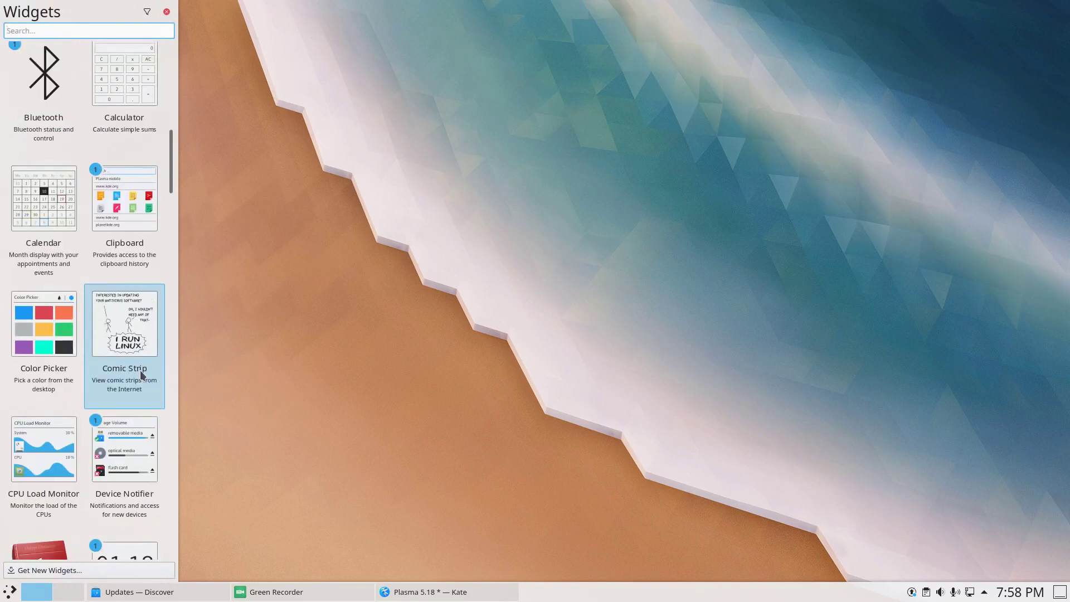
scroll(142, 375, "down", 2)
left_click_drag(128, 414, 265, 212)
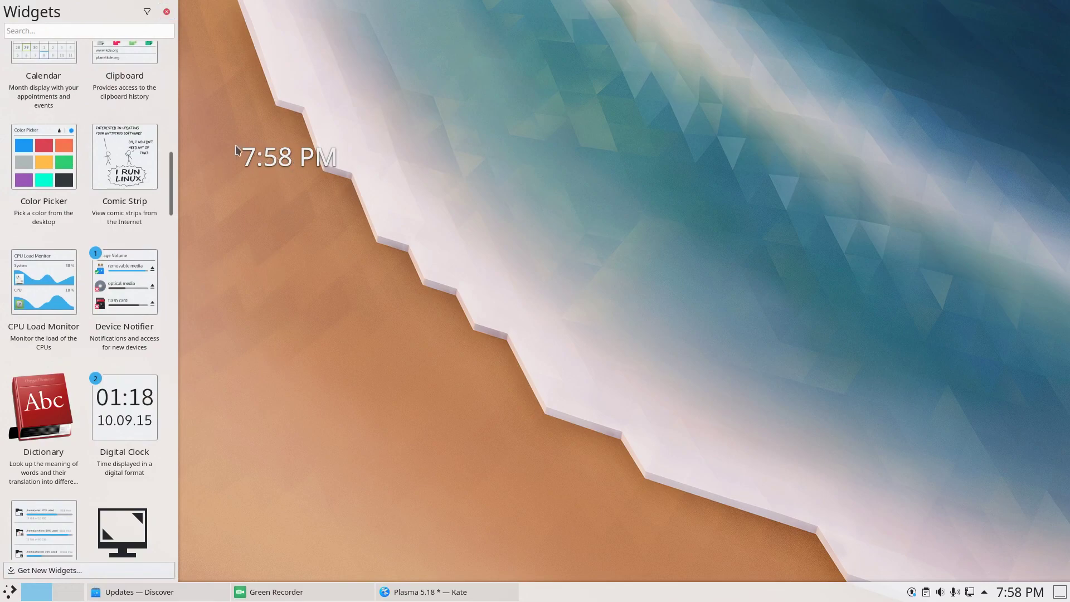
left_click(181, 39)
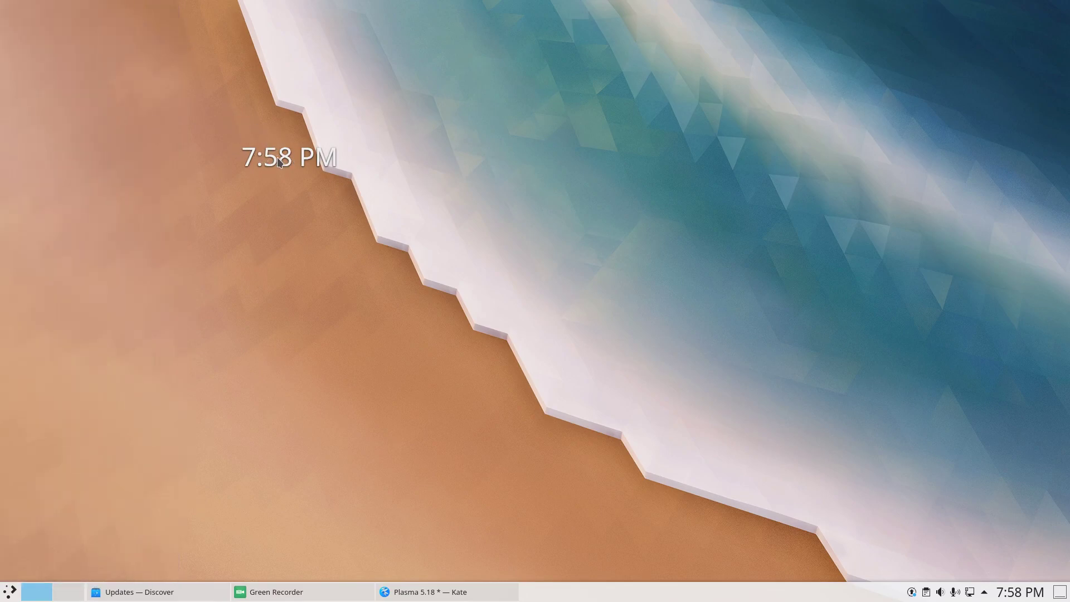
Move the Digital Clock widget to the upper-left corner of the desktop and enlarge it
mouse_move(280, 161)
left_click_drag(280, 161, 52, 56)
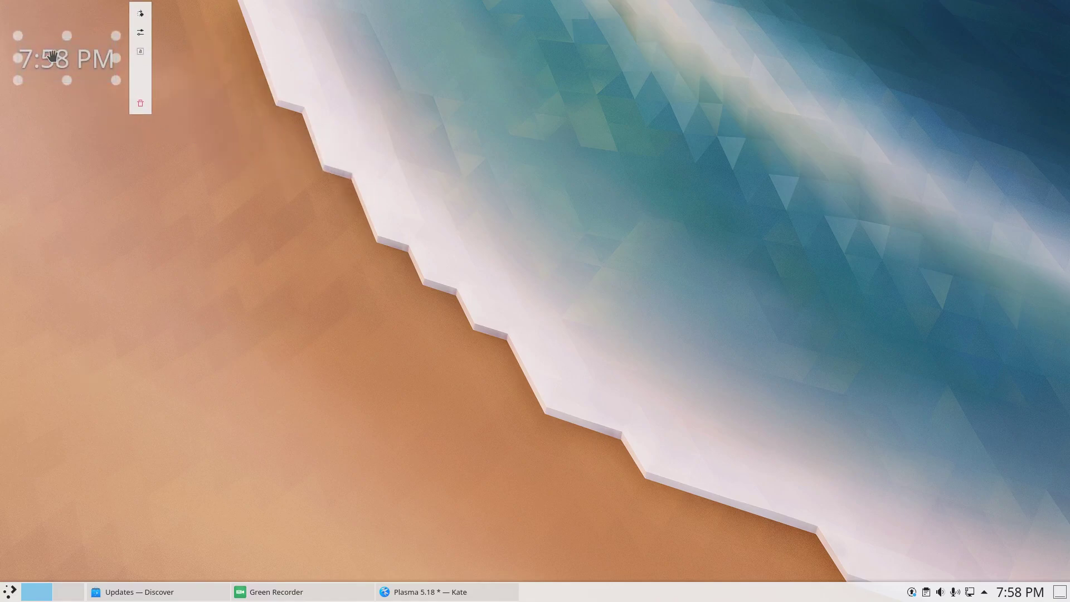
left_click_drag(116, 80, 195, 122)
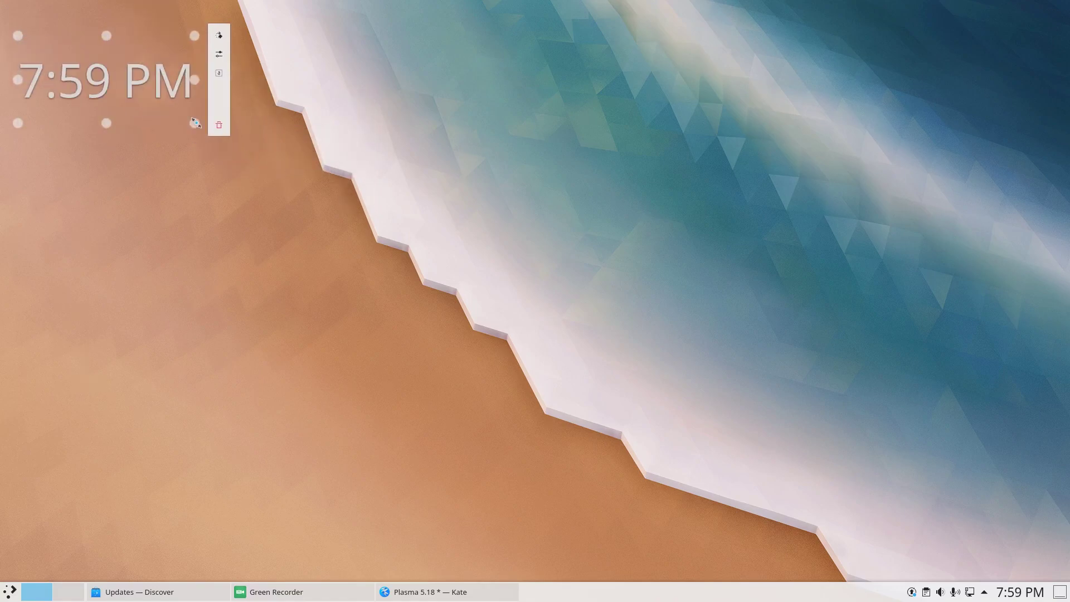
Check the Digital Clock's appearance settings, cancel them, and switch the clock's background on and off again
left_click(219, 54)
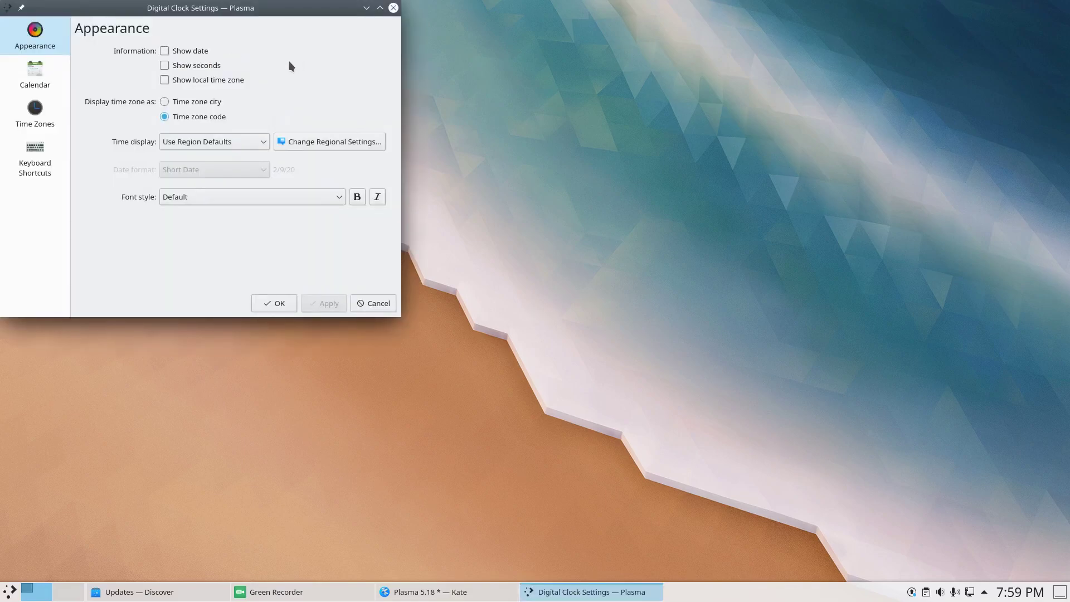
left_click(374, 303)
mouse_move(167, 92)
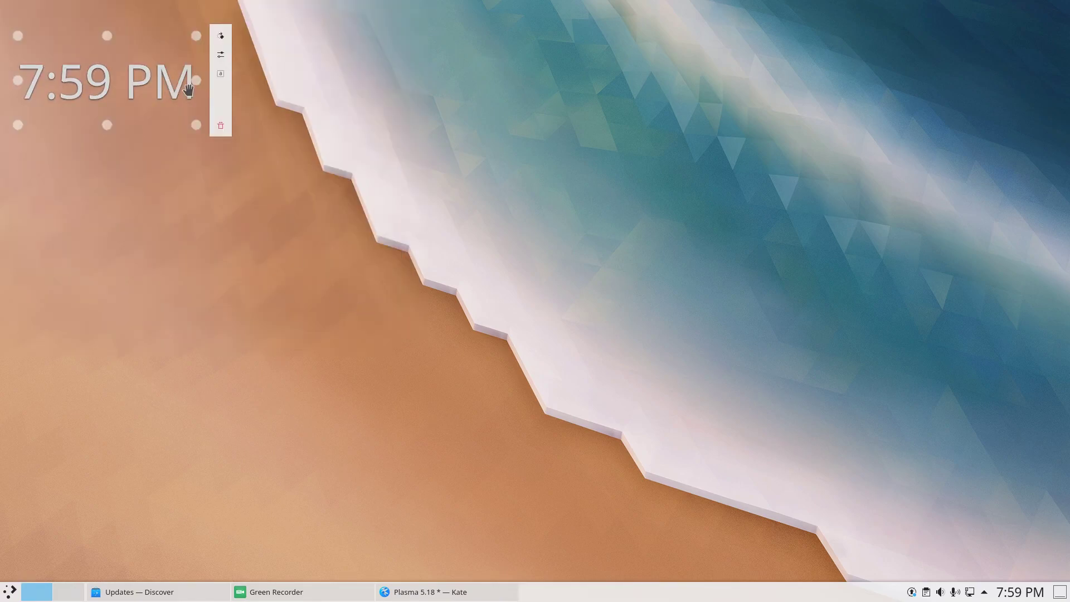
left_click(220, 73)
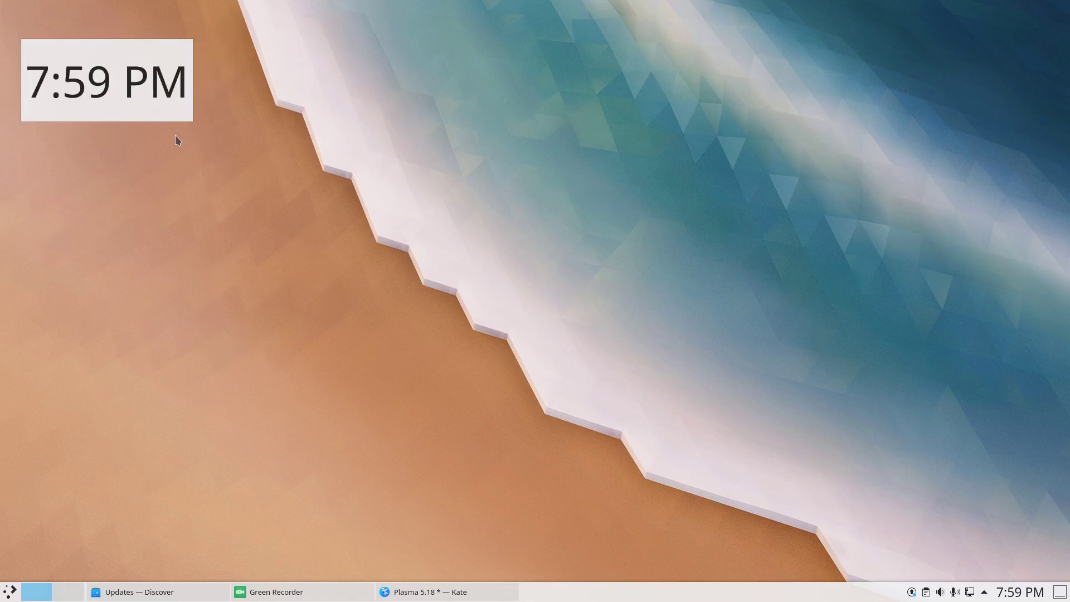
mouse_move(133, 103)
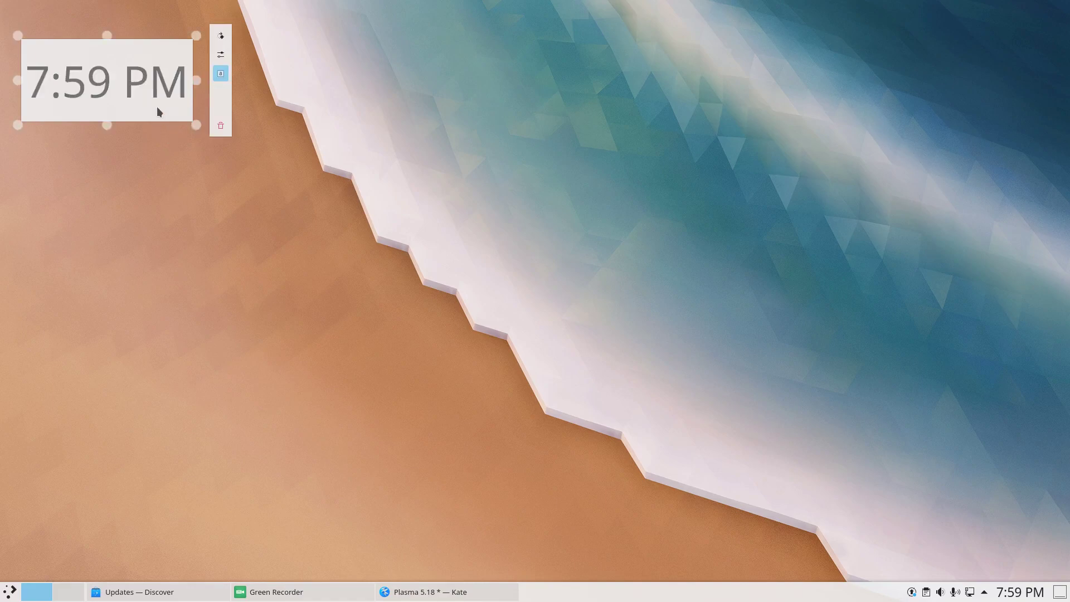
left_click(221, 75)
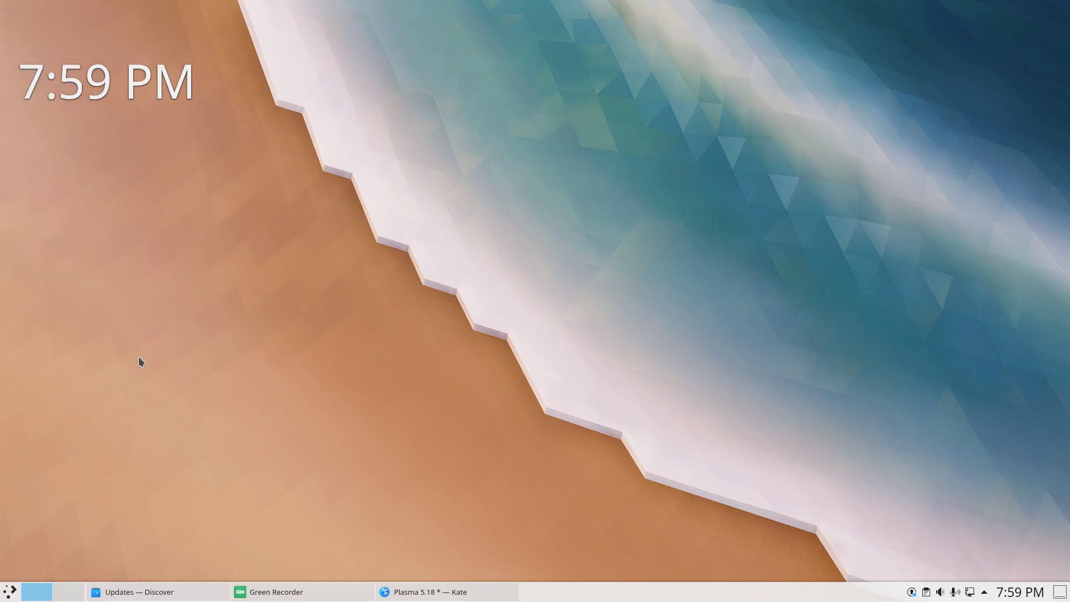
Add a Weather Report widget to the open upper-right area of the desktop
right_click(236, 384)
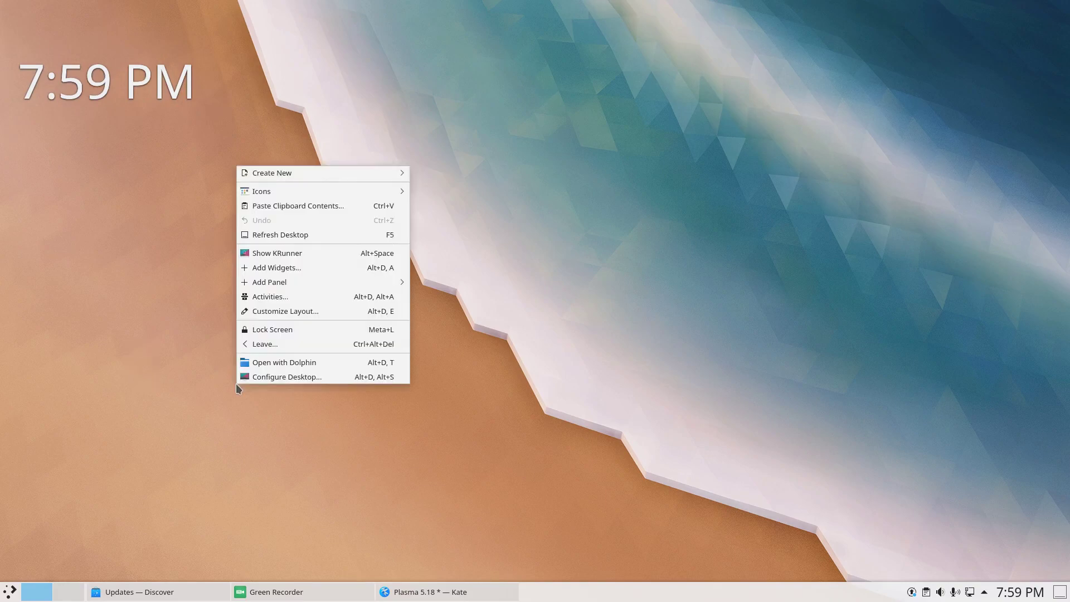
left_click(290, 273)
scroll(65, 506, "down", 15)
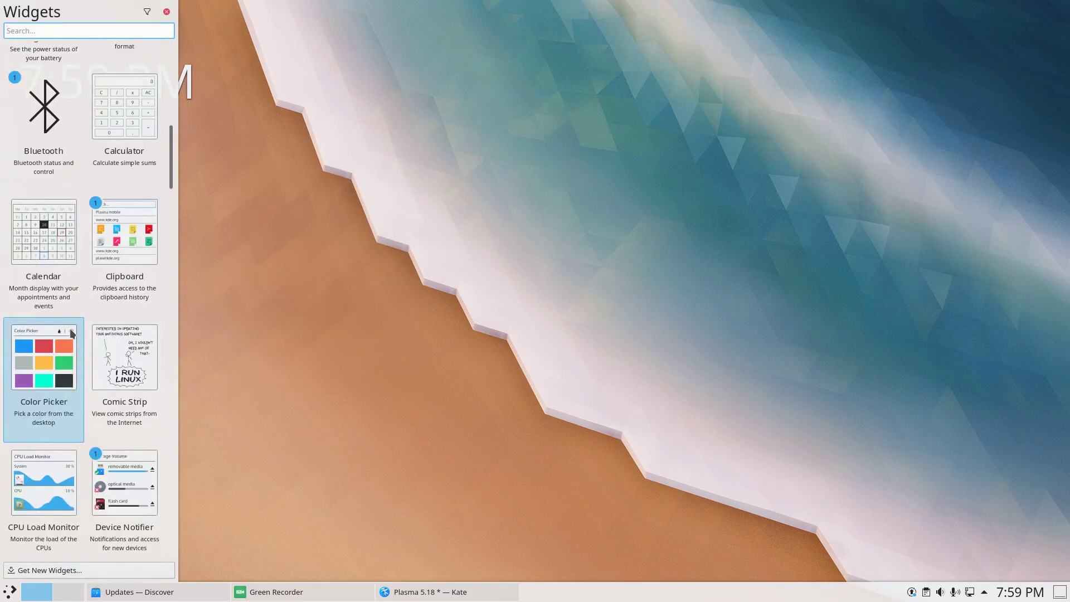
scroll(70, 330, "down", 15)
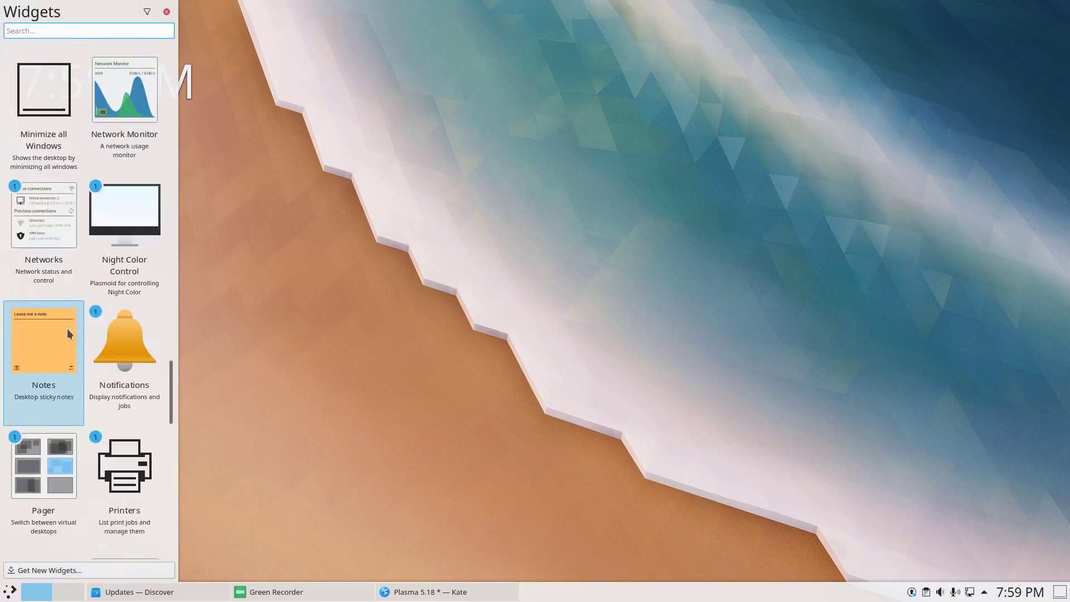
scroll(67, 331, "down", 10)
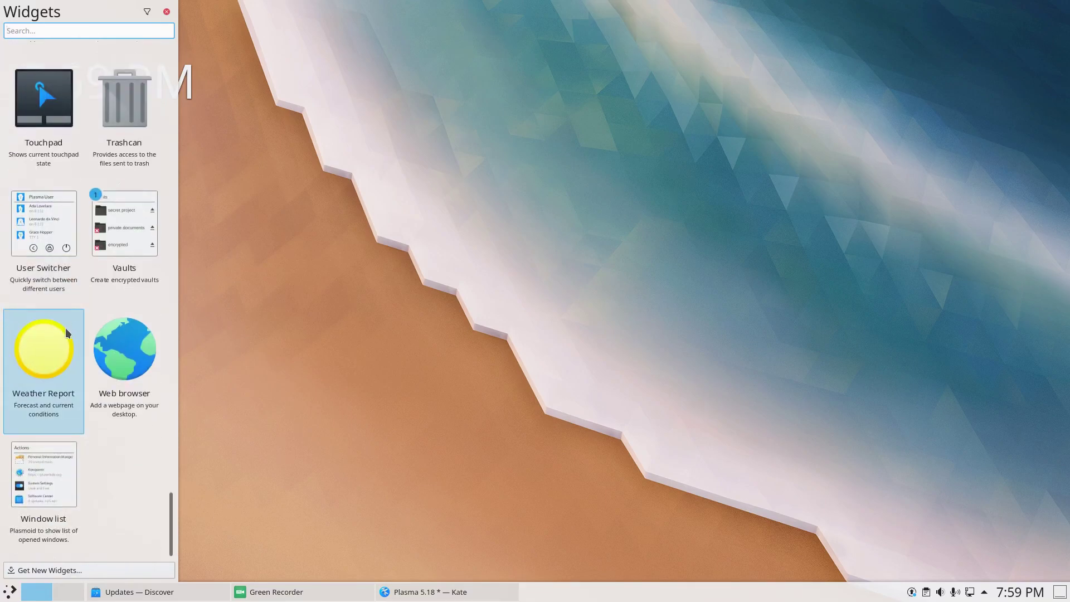
left_click_drag(41, 353, 676, 151)
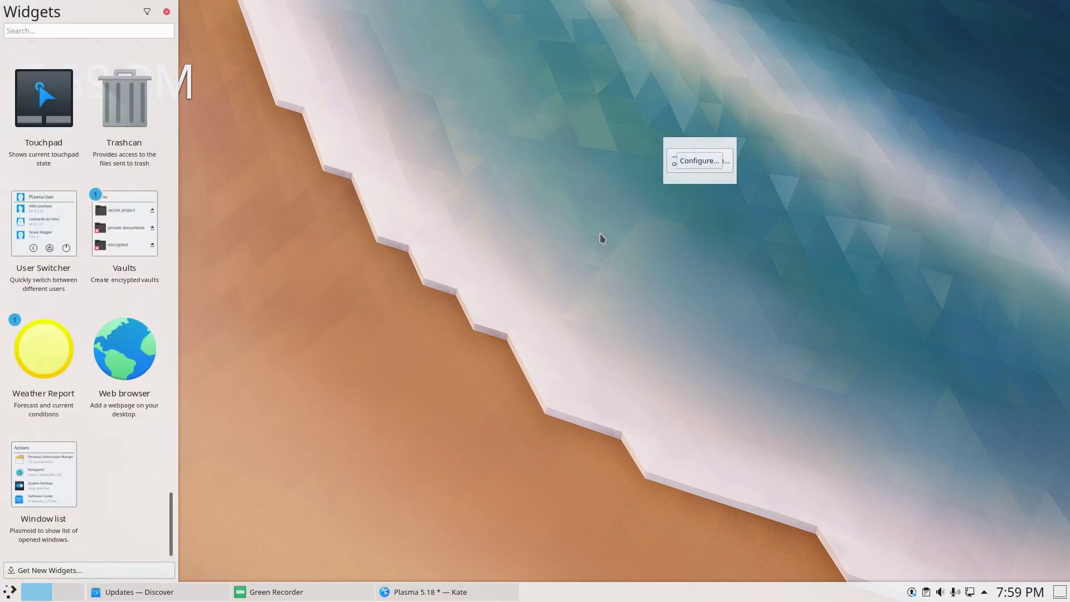
Configure the weather widget's station as Charlotte, North Carolina, US (wettercom) and save the settings
left_click(701, 169)
left_click(443, 56)
type("Charlotte")
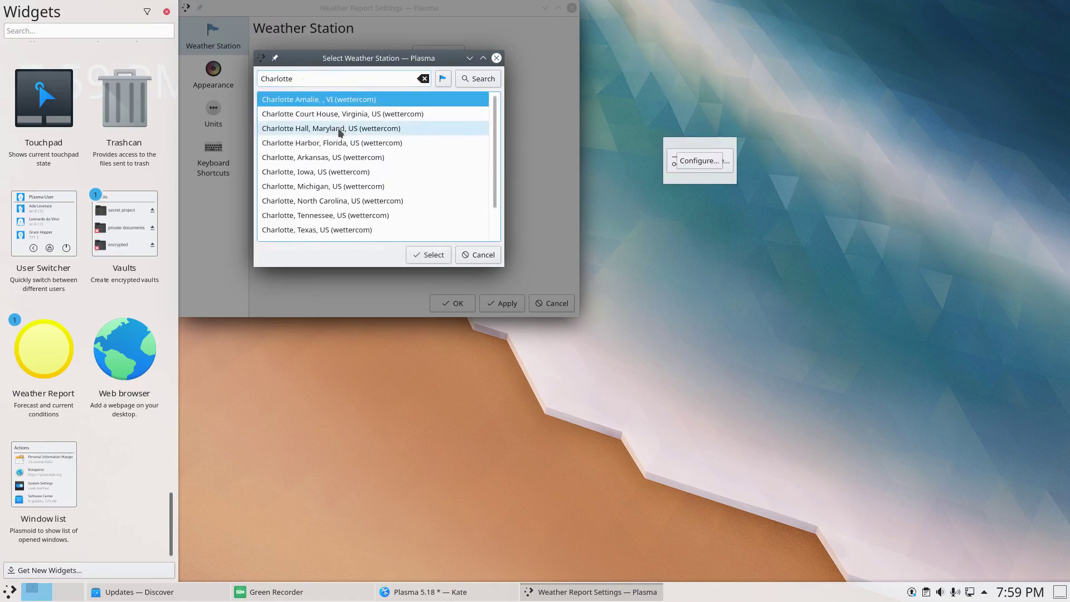
scroll(341, 132, "down", 1)
left_click(329, 176)
left_click(442, 254)
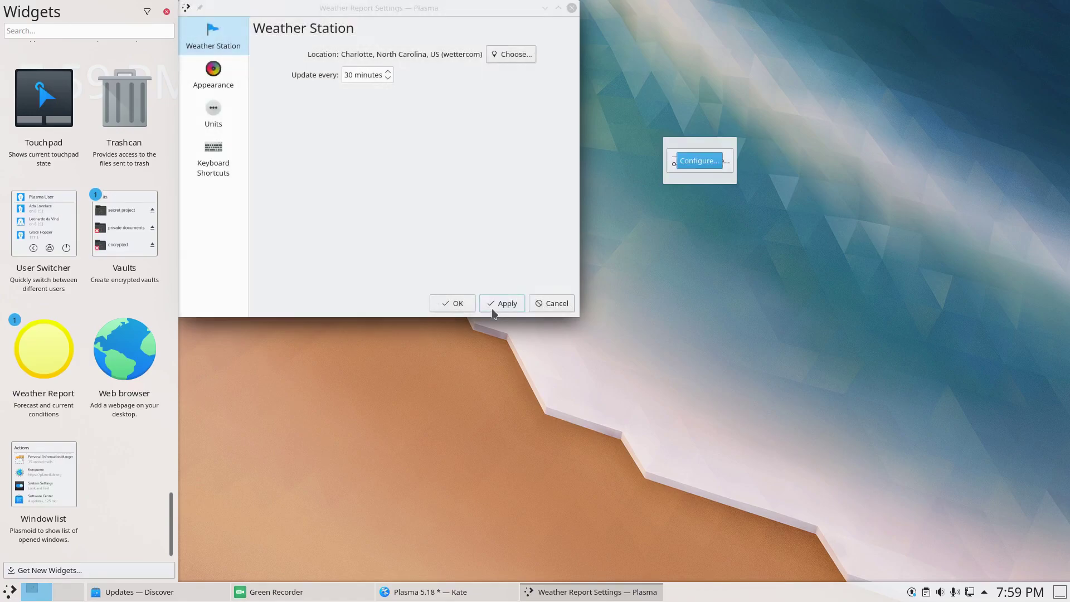
left_click(500, 304)
left_click(453, 303)
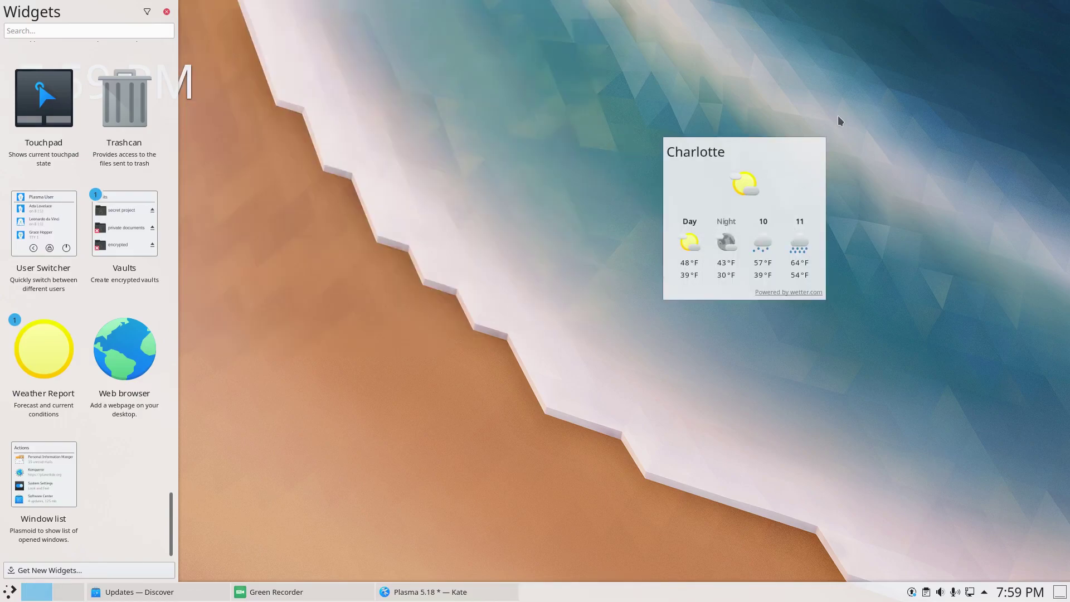
Place the Charlotte weather widget in the desktop's upper-right corner without a background and at a slightly smaller size
left_click_drag(812, 149, 954, 36)
left_click(215, 40)
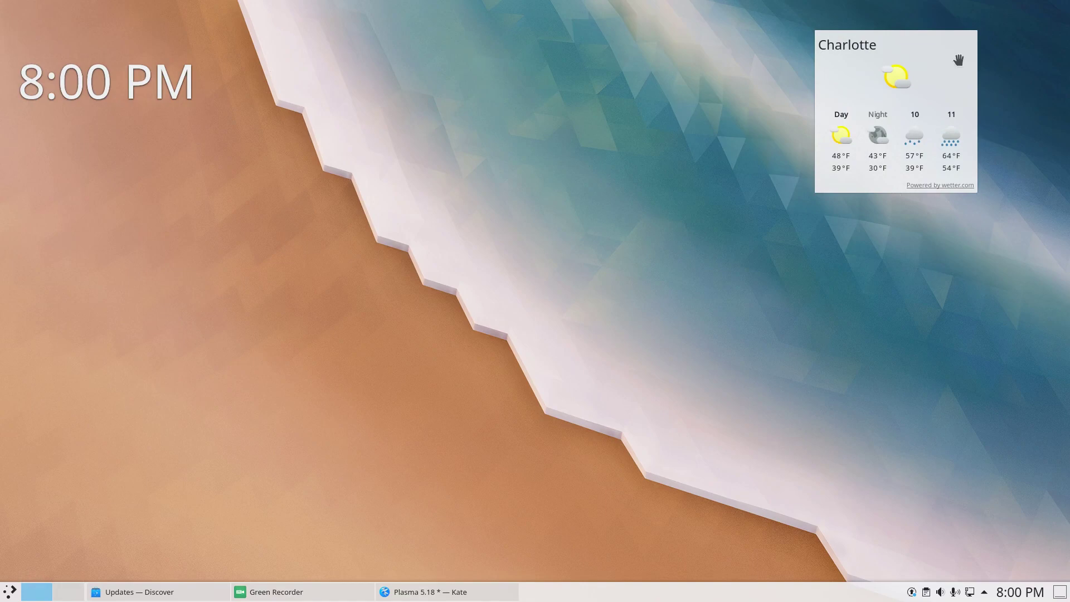
mouse_move(959, 57)
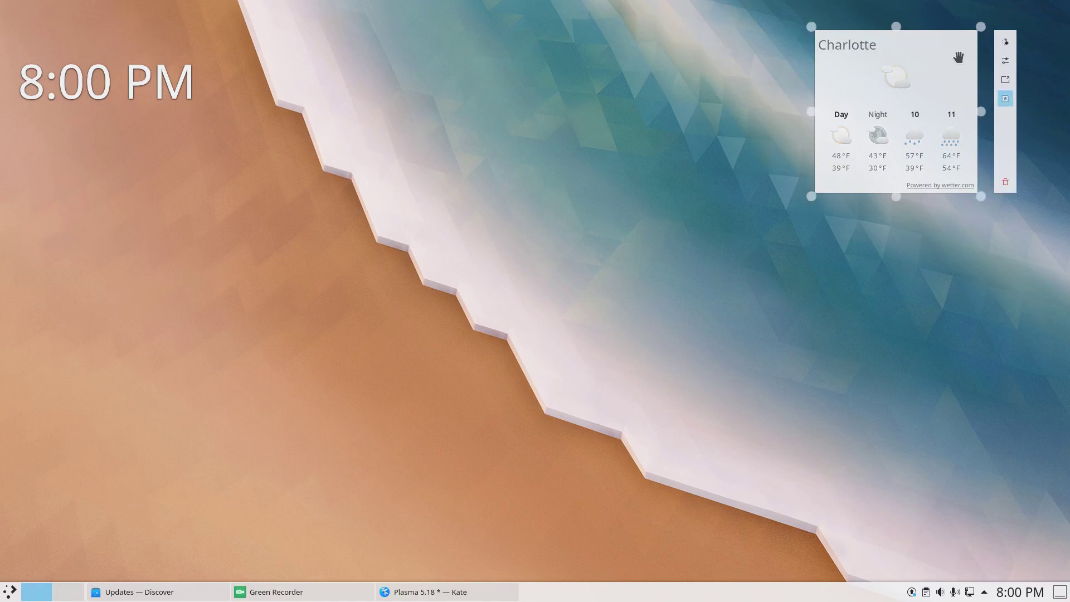
left_click(1007, 101)
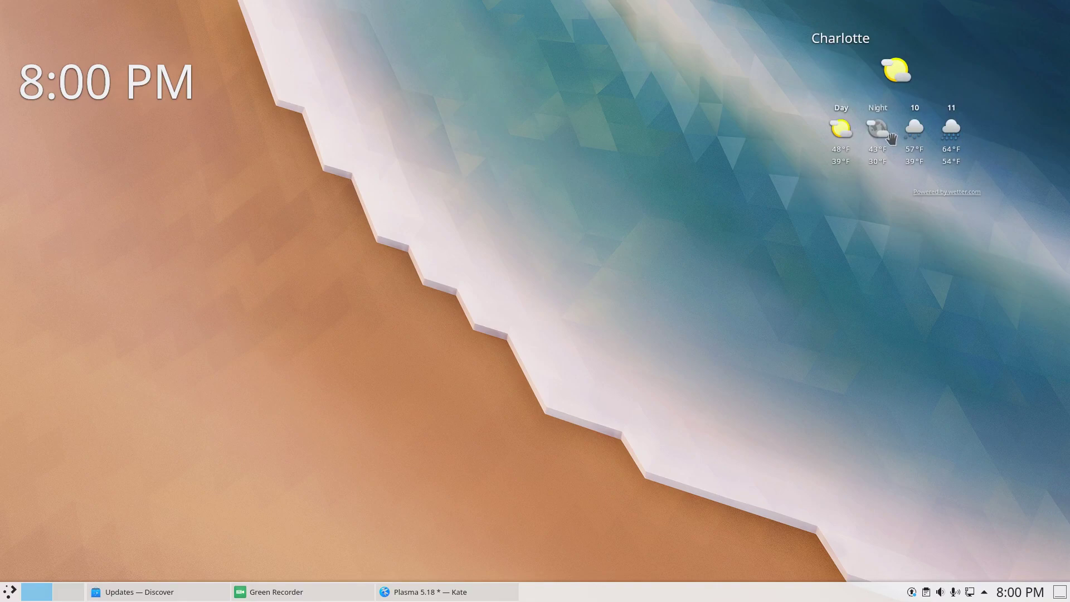
left_click_drag(891, 133, 944, 124)
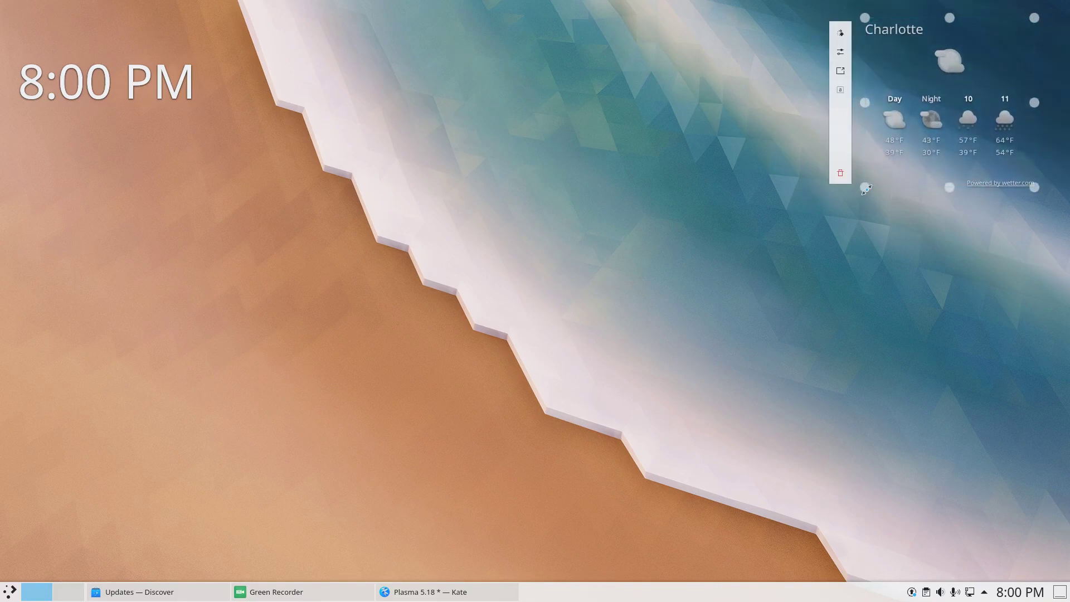
left_click_drag(864, 190, 874, 169)
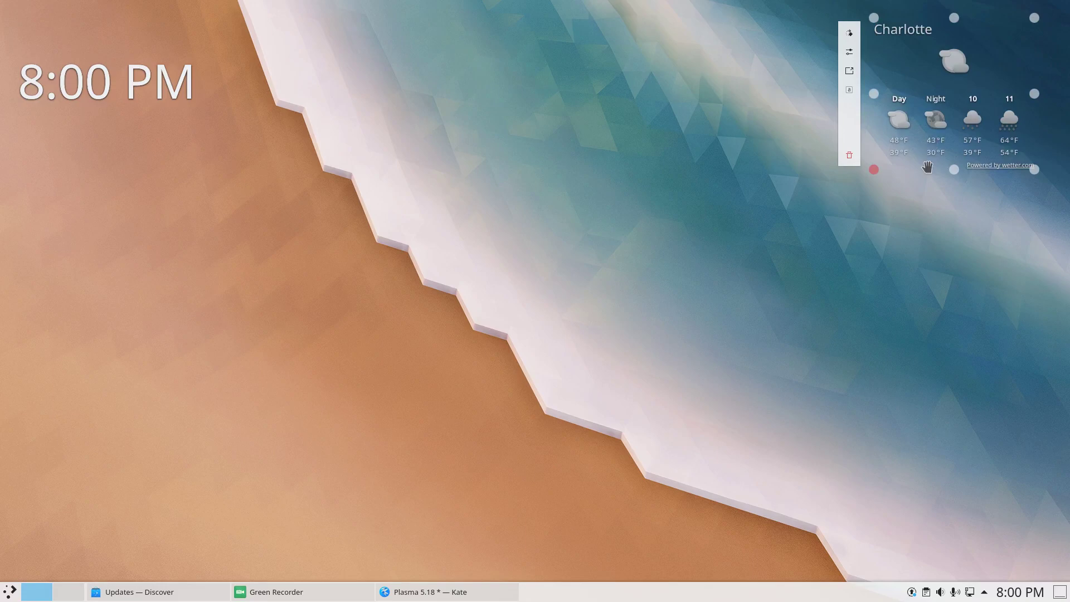
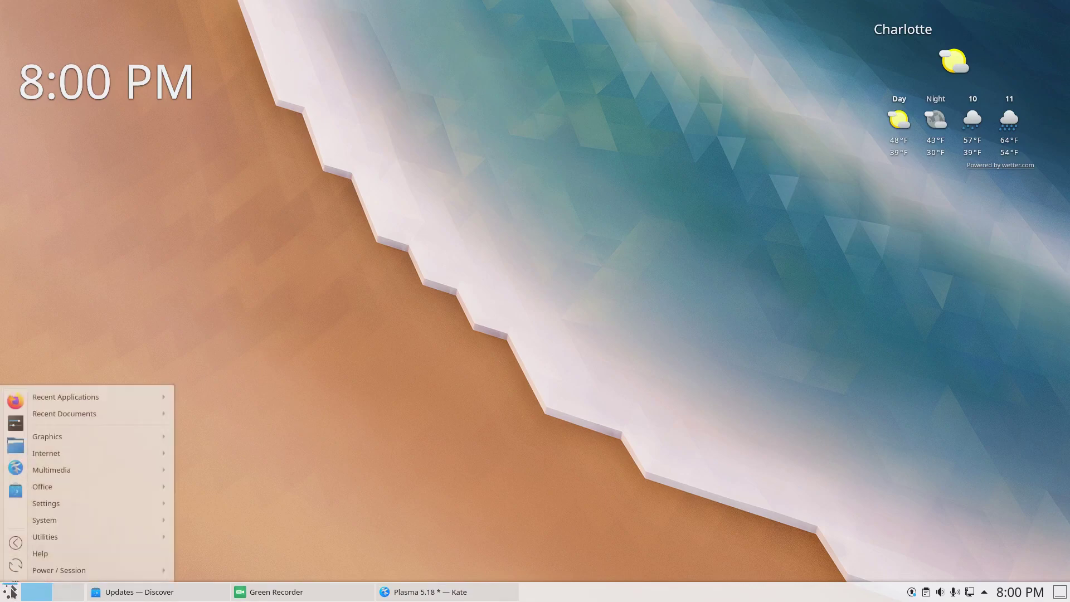
Launch System Settings and open its Fonts page
mouse_move(50, 489)
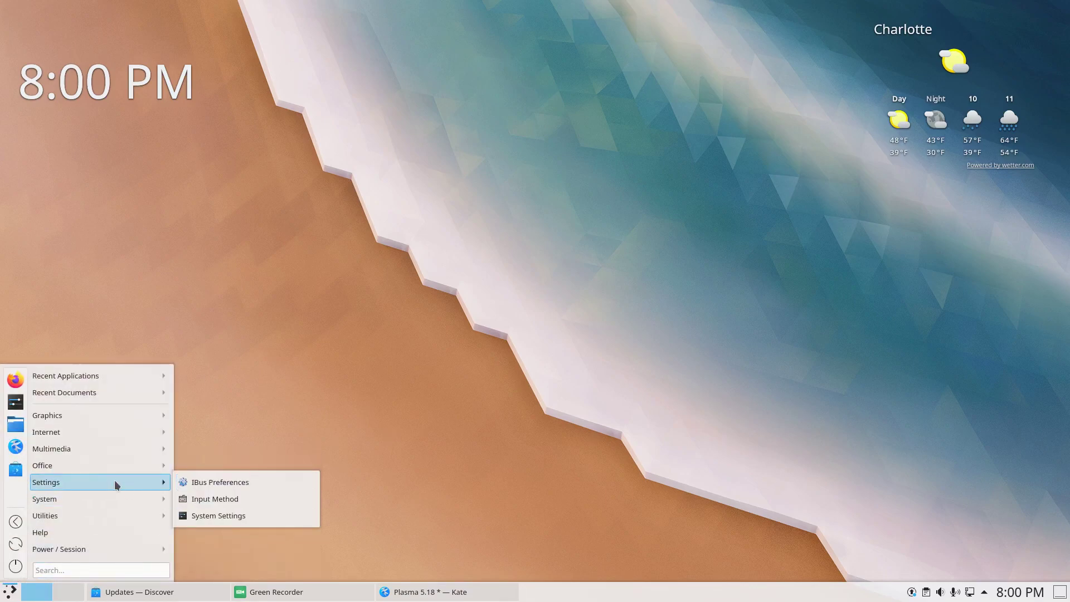
left_click(218, 515)
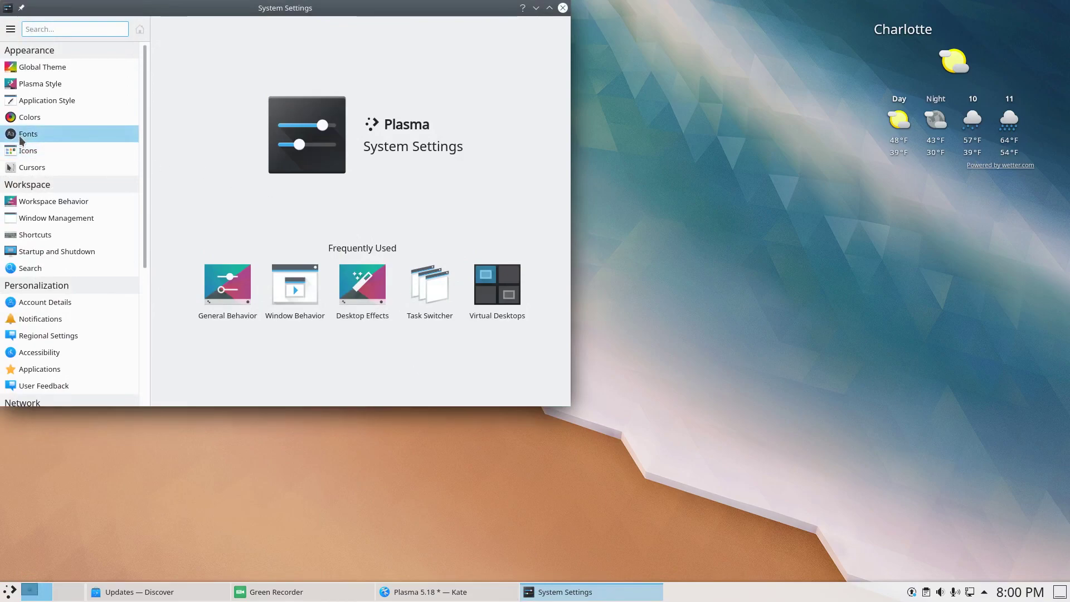
left_click(132, 135)
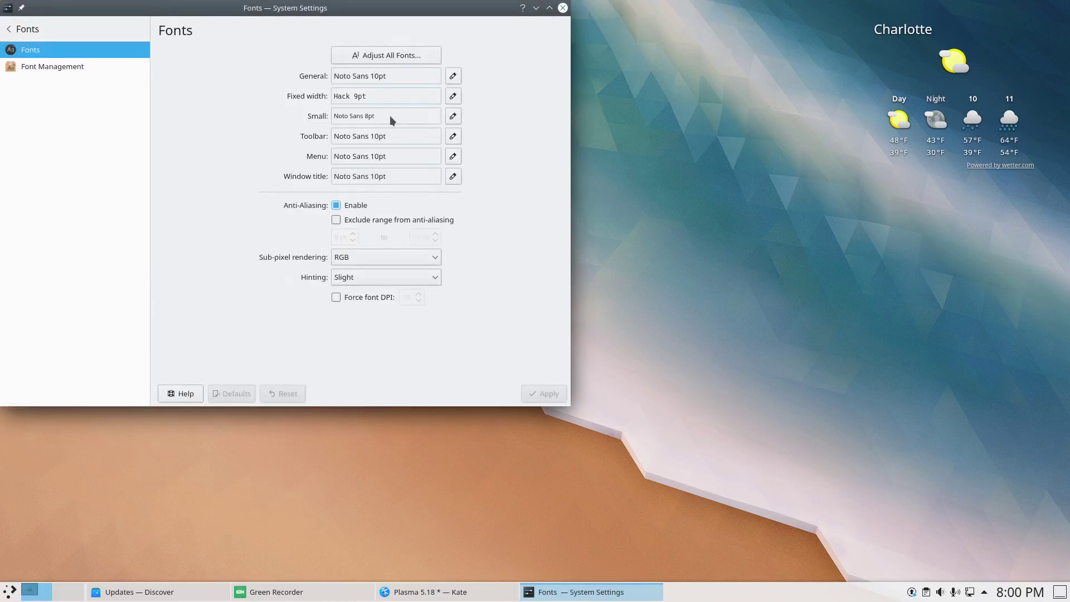
Set the General font to Ubuntu Regular, size 10
left_click(382, 76)
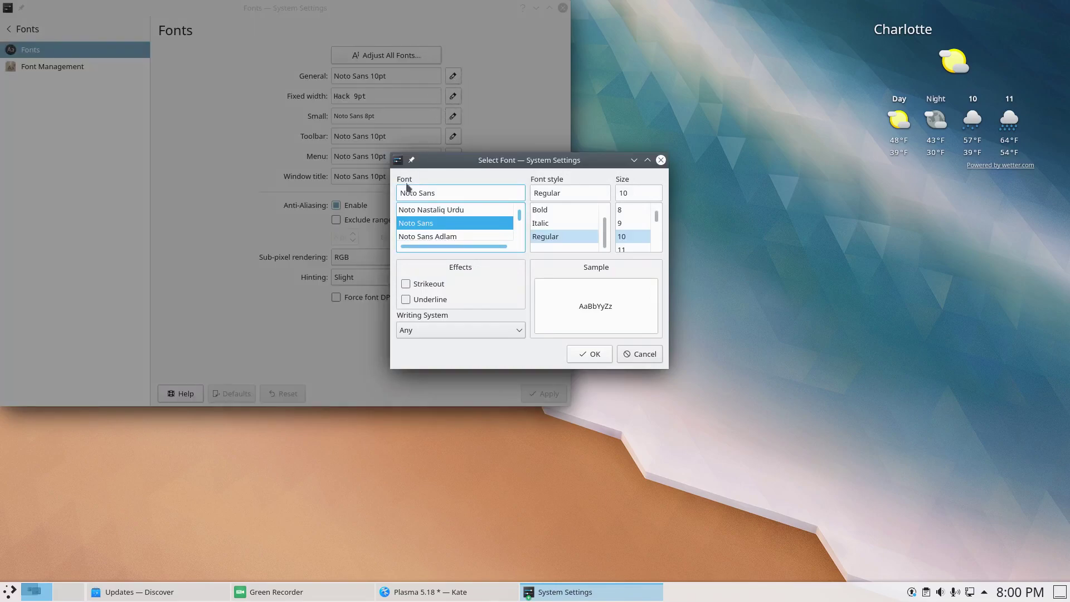
scroll(524, 219, "down", 5)
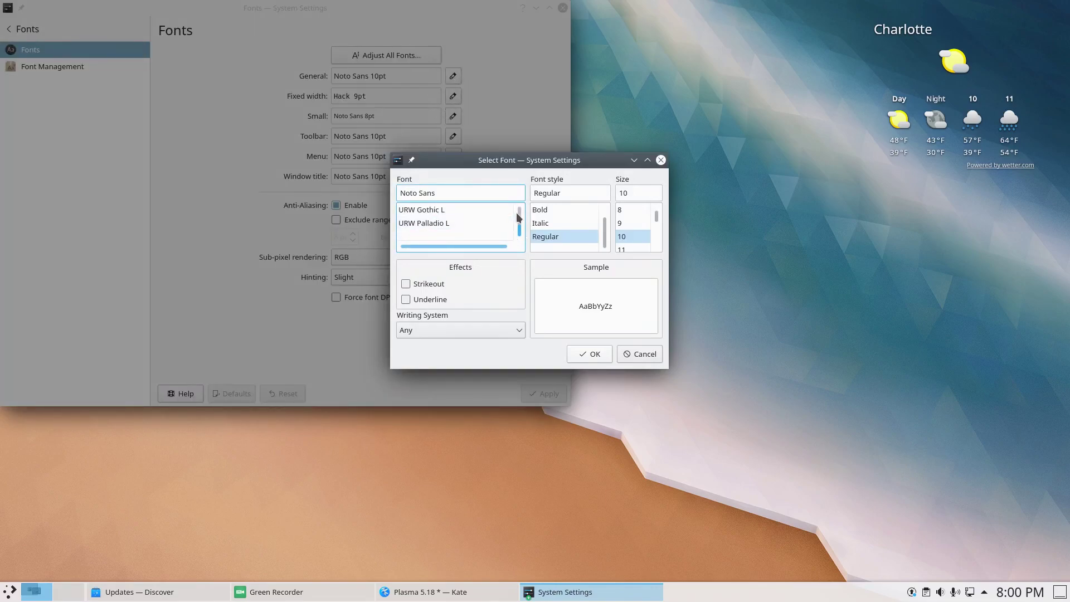
scroll(519, 217, "up", 1)
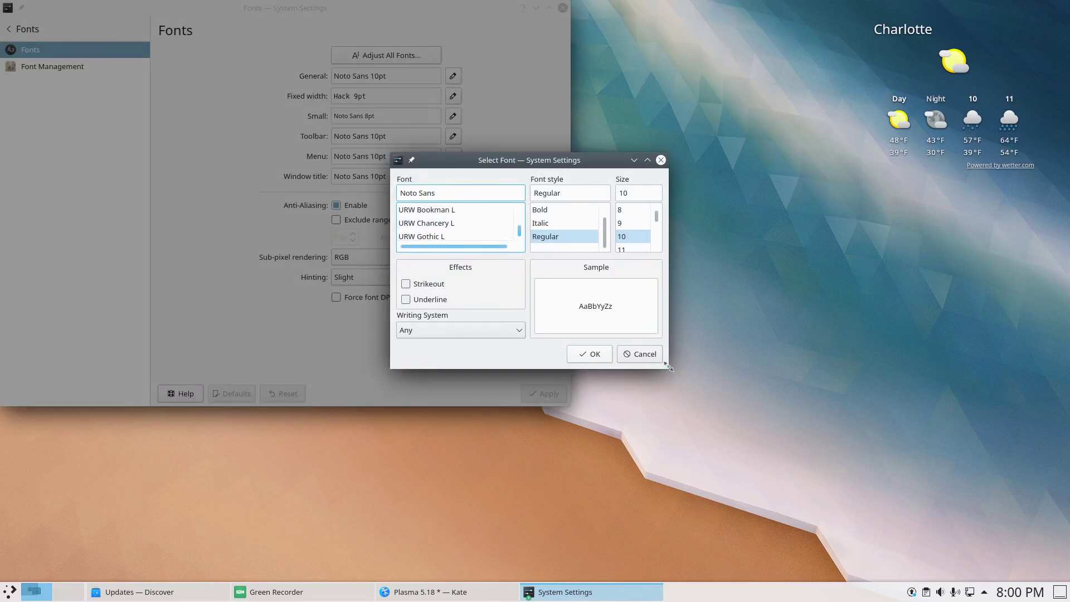
left_click_drag(669, 368, 778, 552)
left_click(424, 330)
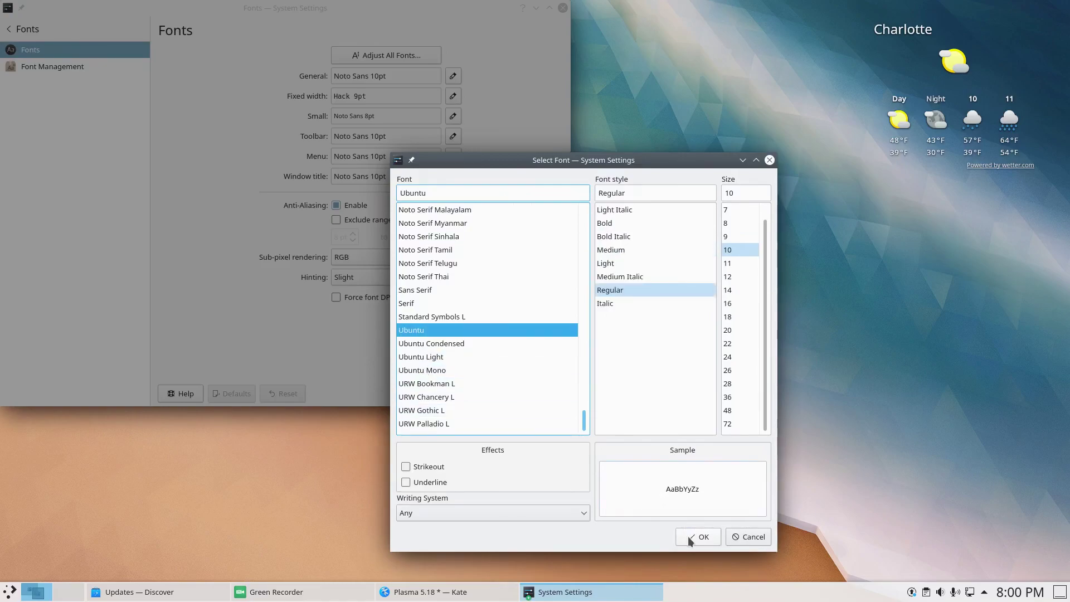
left_click(698, 537)
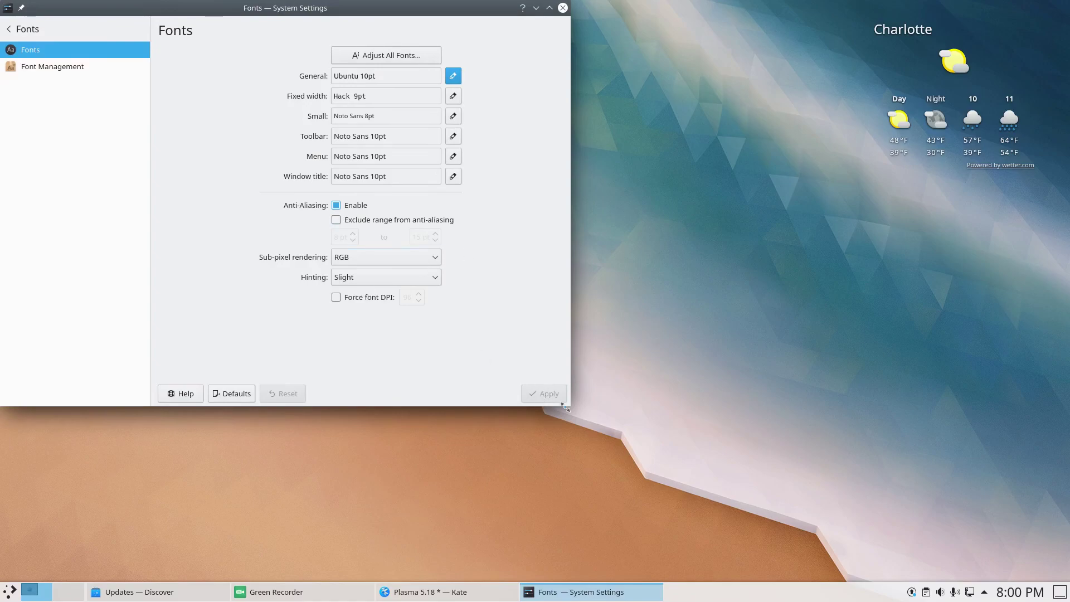
Enlarge the Fonts window, toggle Force font DPI on and off again, and close System Settings
left_click_drag(571, 406, 629, 469)
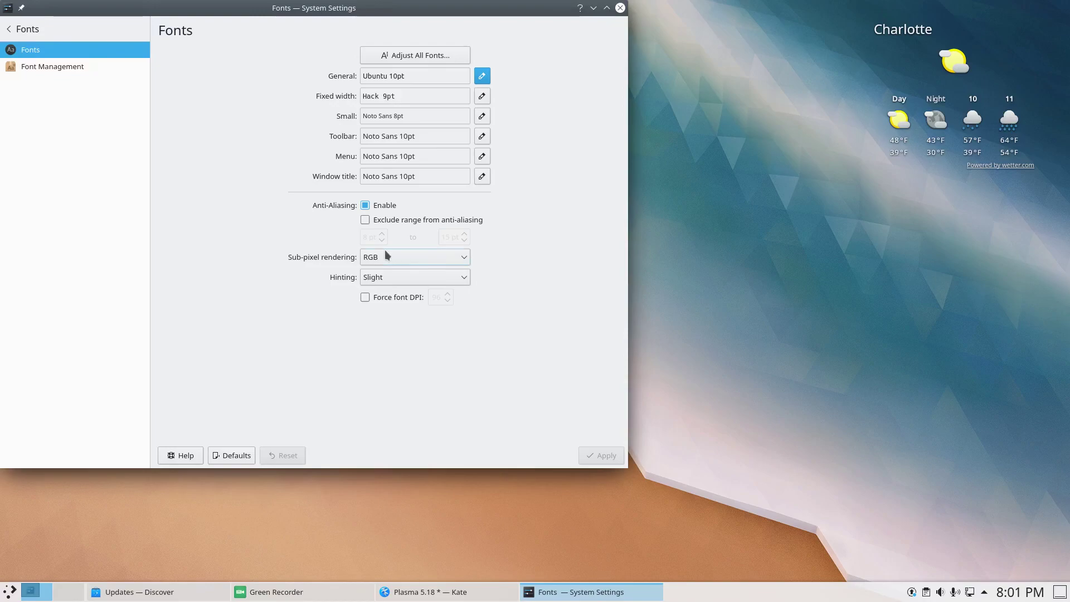
left_click(365, 298)
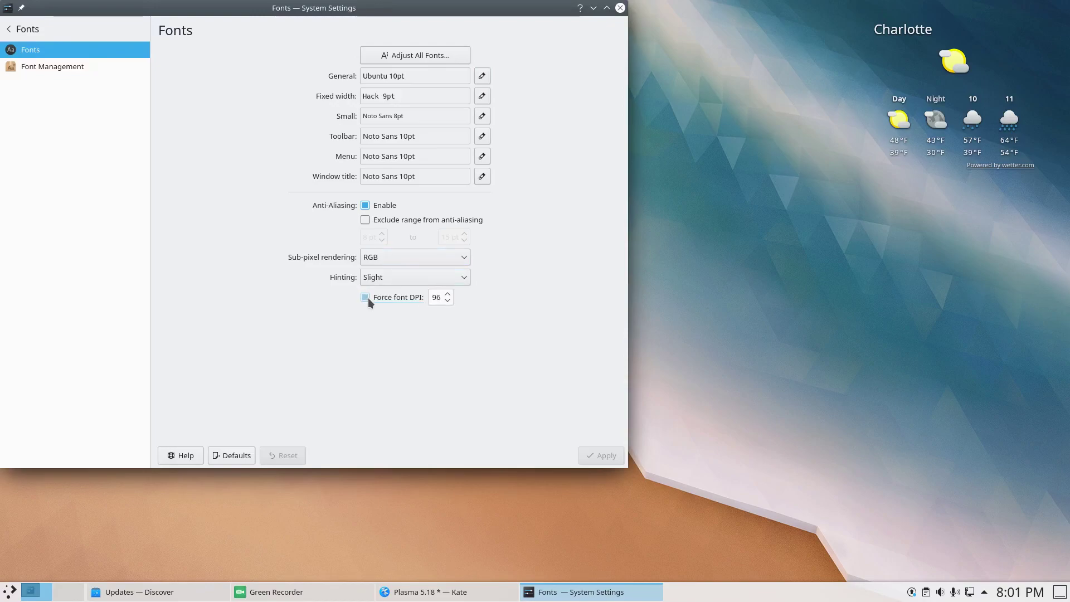
left_click(366, 298)
left_click(621, 8)
Reopen System Settings and go to the Display Configuration page under Display and Monitor
left_click(10, 592)
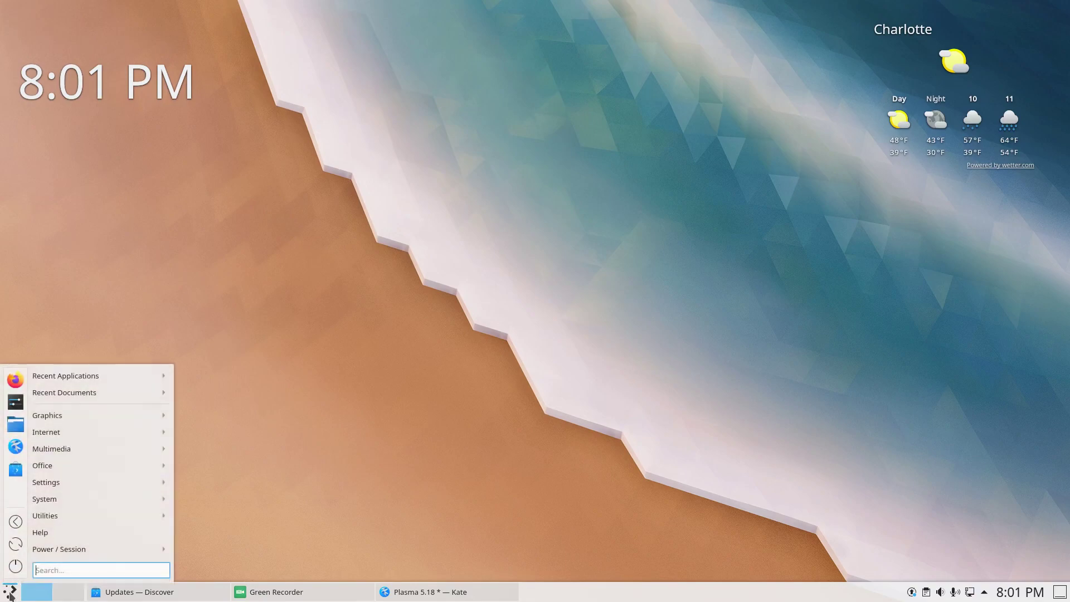
left_click(15, 402)
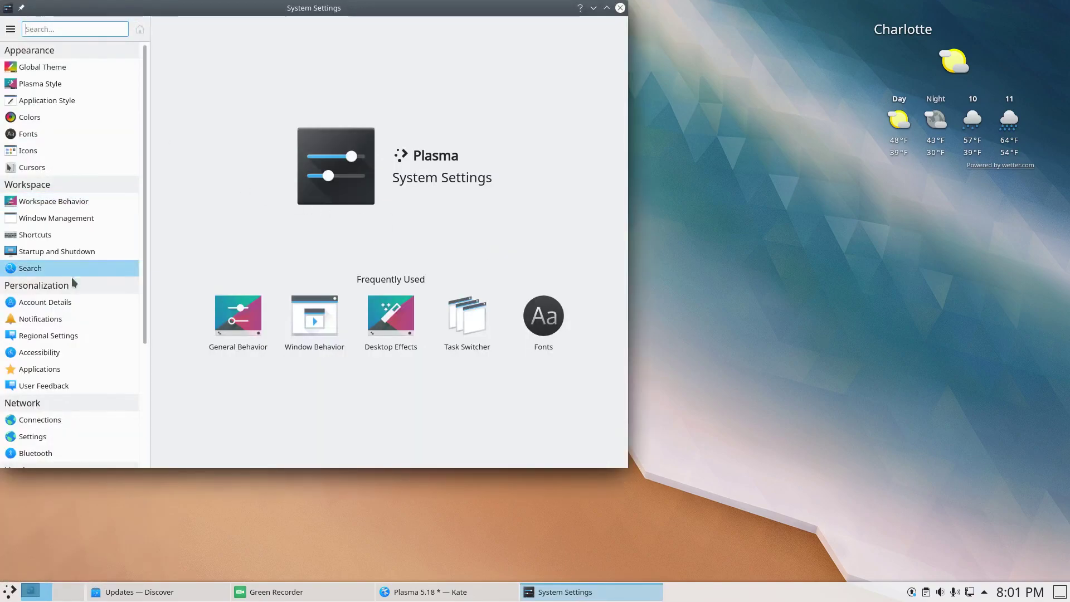
scroll(81, 306, "down", 1)
scroll(81, 305, "down", 3)
left_click(73, 382)
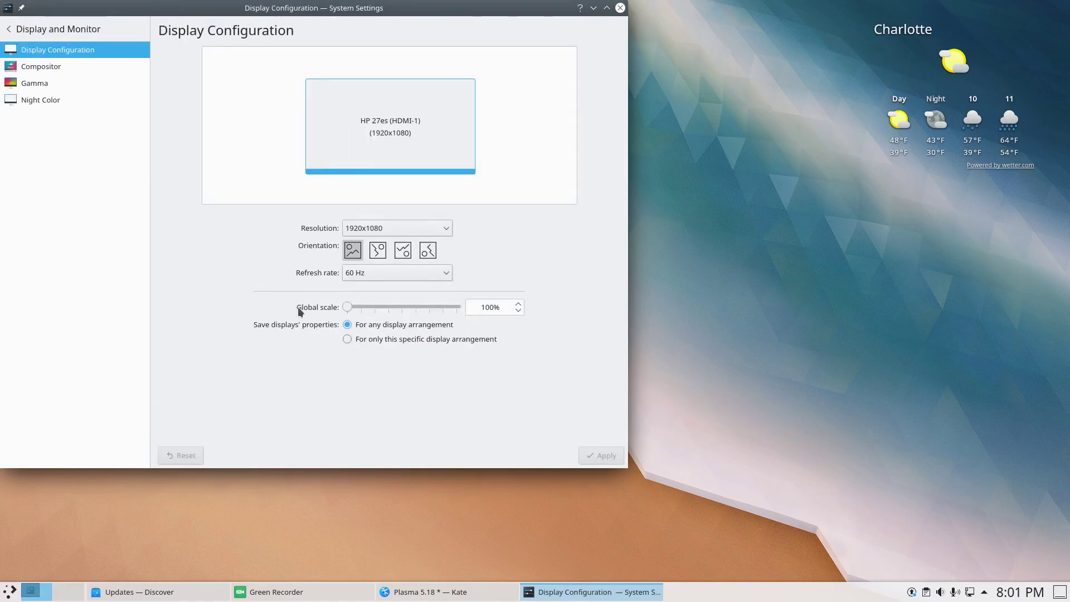
Try out the Global scale slider, leaving it at 100%, and open the Compositor settings
mouse_move(351, 309)
left_mouse_down()
mouse_move(417, 314)
mouse_move(347, 312)
left_mouse_up()
left_click_drag(348, 311, 88, 119)
left_click(46, 65)
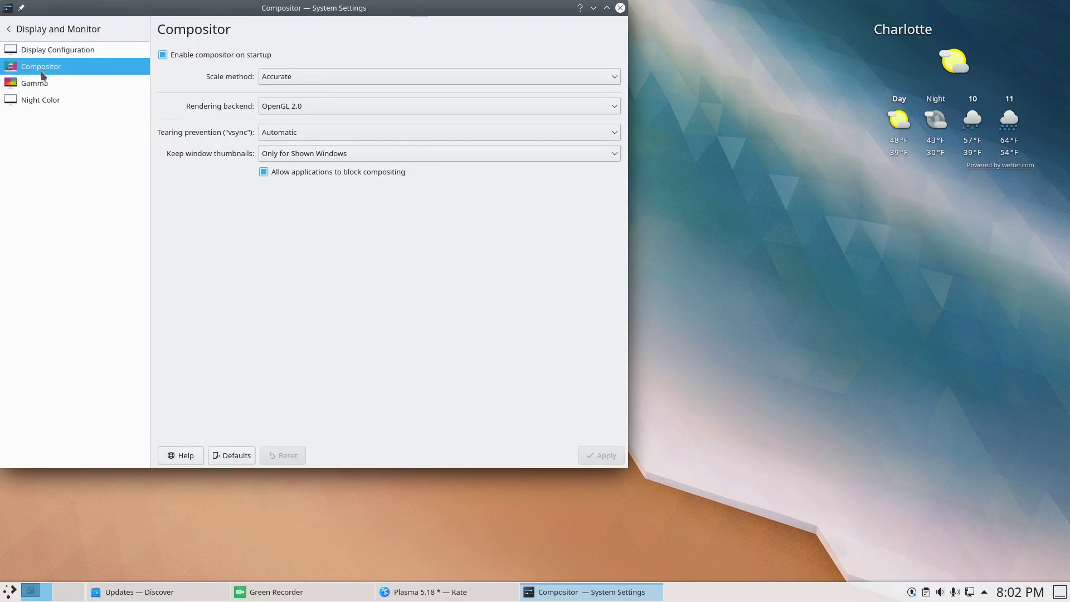
View the Gamma page, and on the Night Color page activate Night Color and shift its temperature toward Warm
left_click(32, 82)
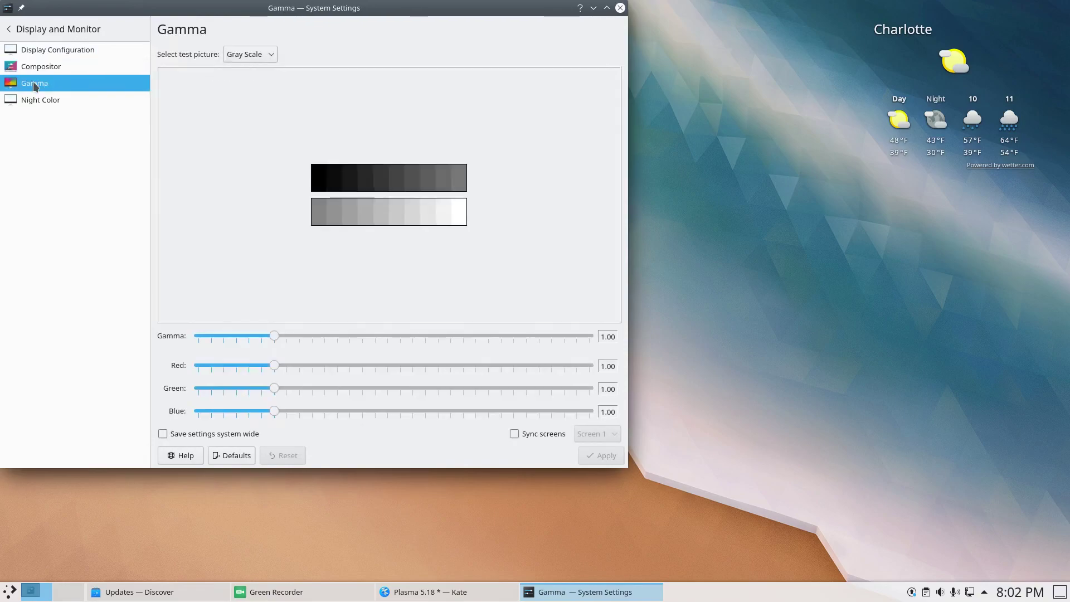
left_click(32, 98)
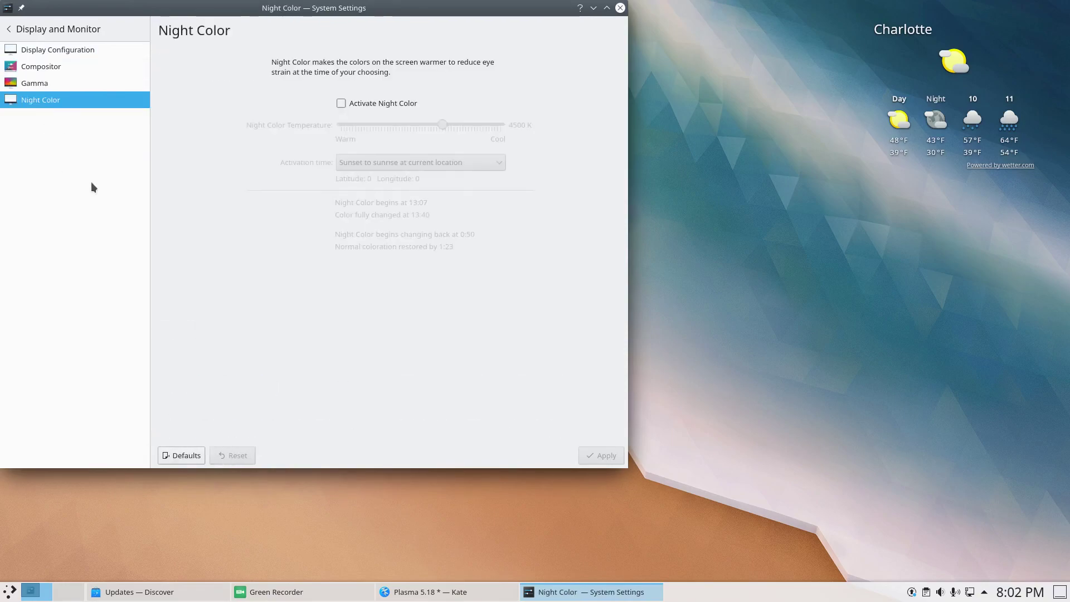
left_click(342, 104)
left_click_drag(440, 125, 390, 128)
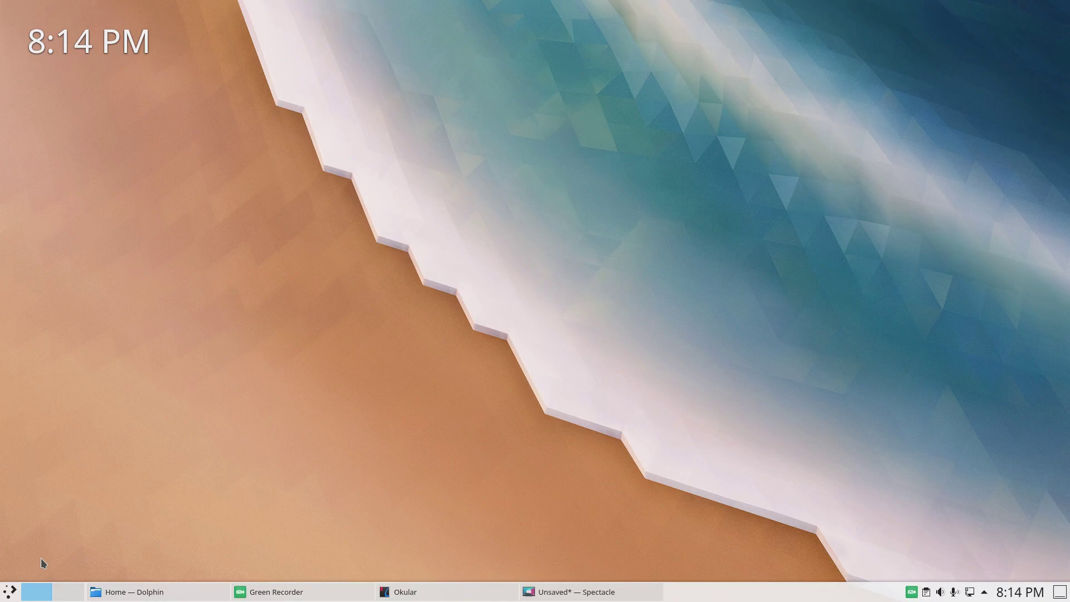
Cycle through the open windows with the task switcher, bringing Green Recorder and Okular to the front
key("alt+Tab")
key("alt+Tab")
key("alt+Tab")
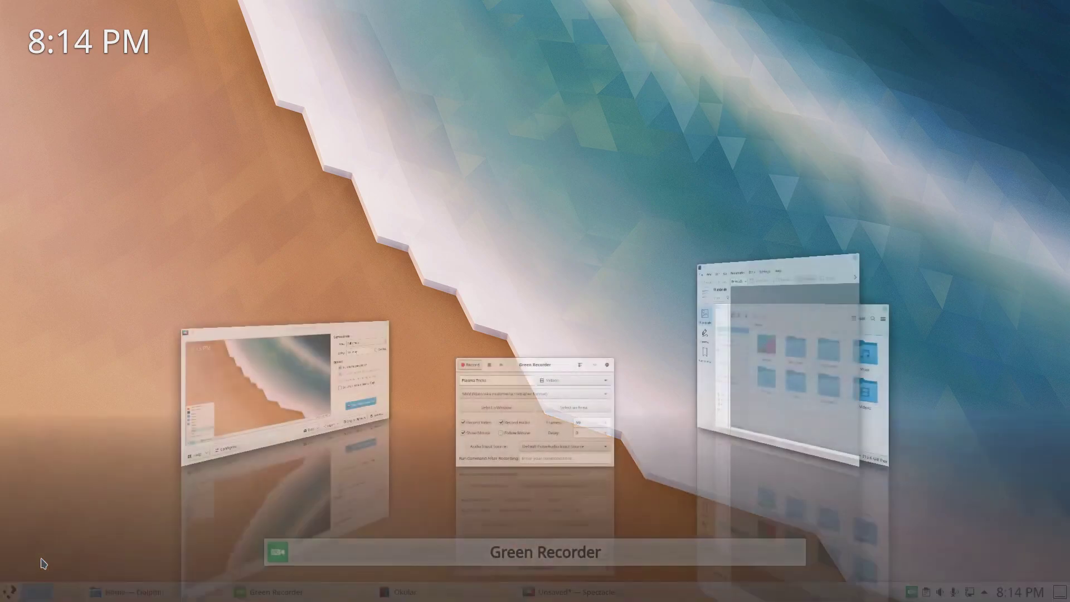
key("alt+Tab")
key("alt+Tab")
key("alt+Tab")
key("alt+Tab")
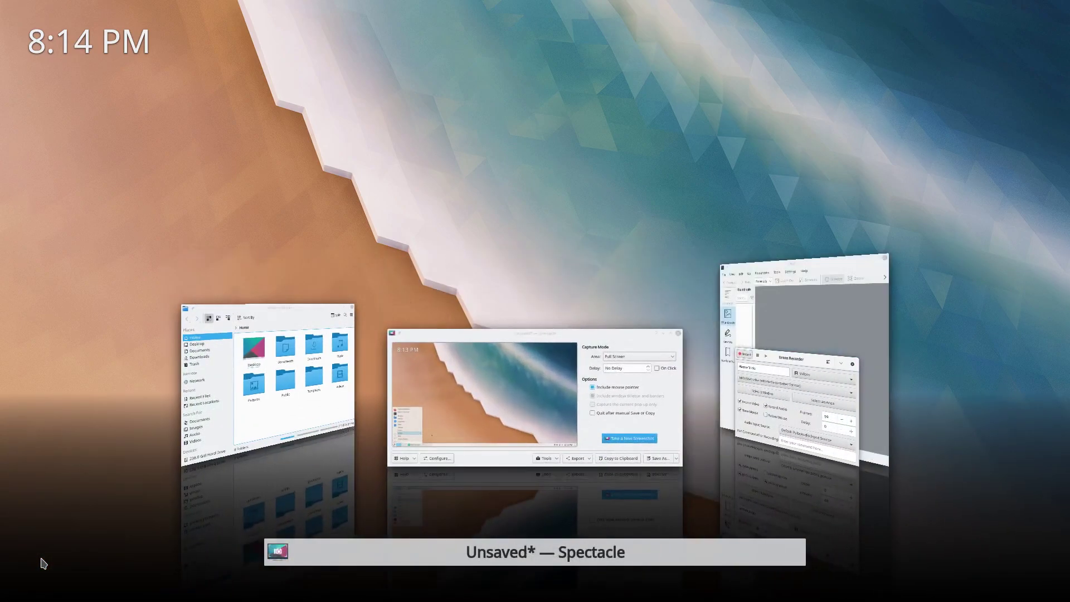
key("alt+Tab")
key("alt+Tab")
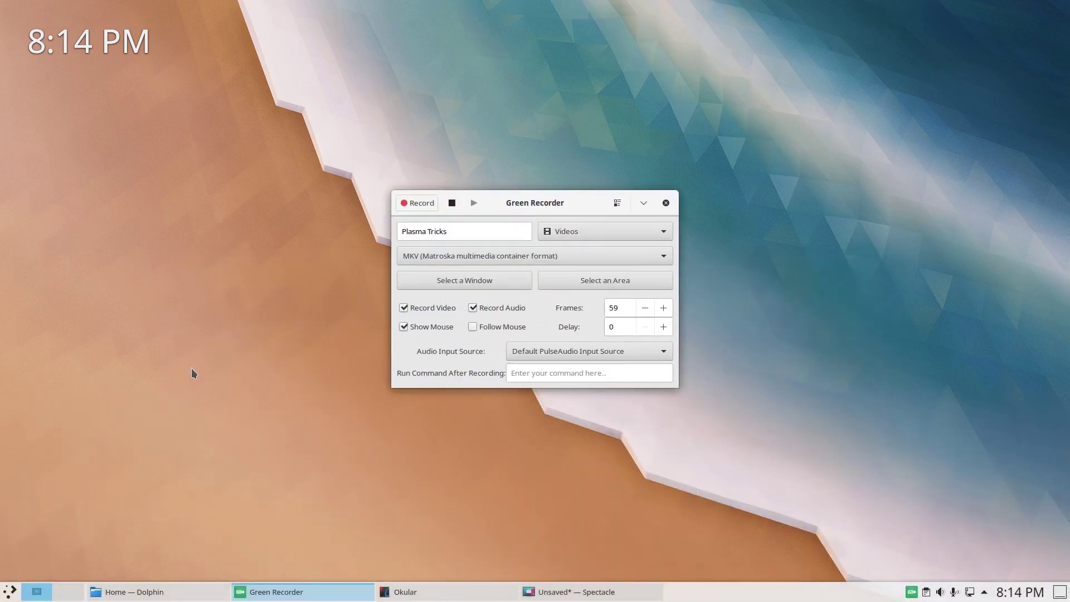
key("alt+Tab")
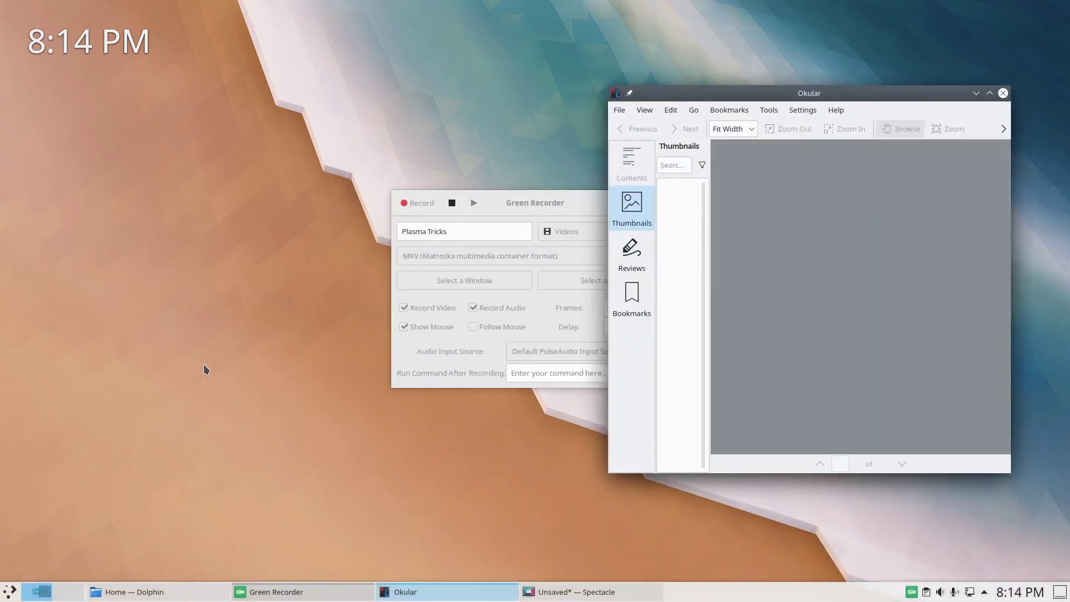
Minimize Okular and Green Recorder, and restore the Dolphin window tiled to the upper-right quarter of the desktop
left_click(976, 93)
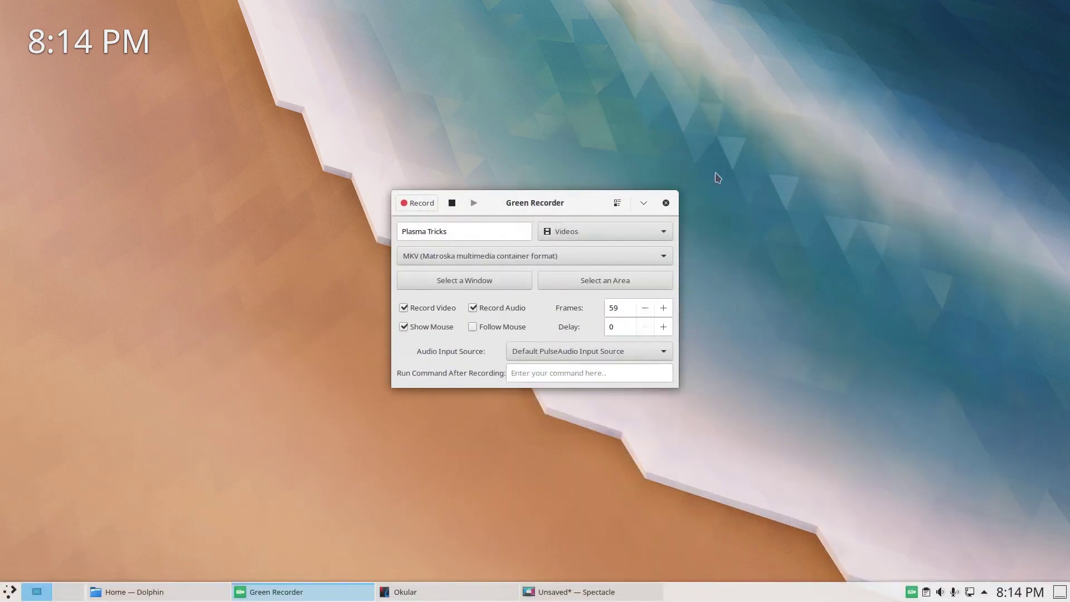
left_click(643, 204)
left_click(139, 595)
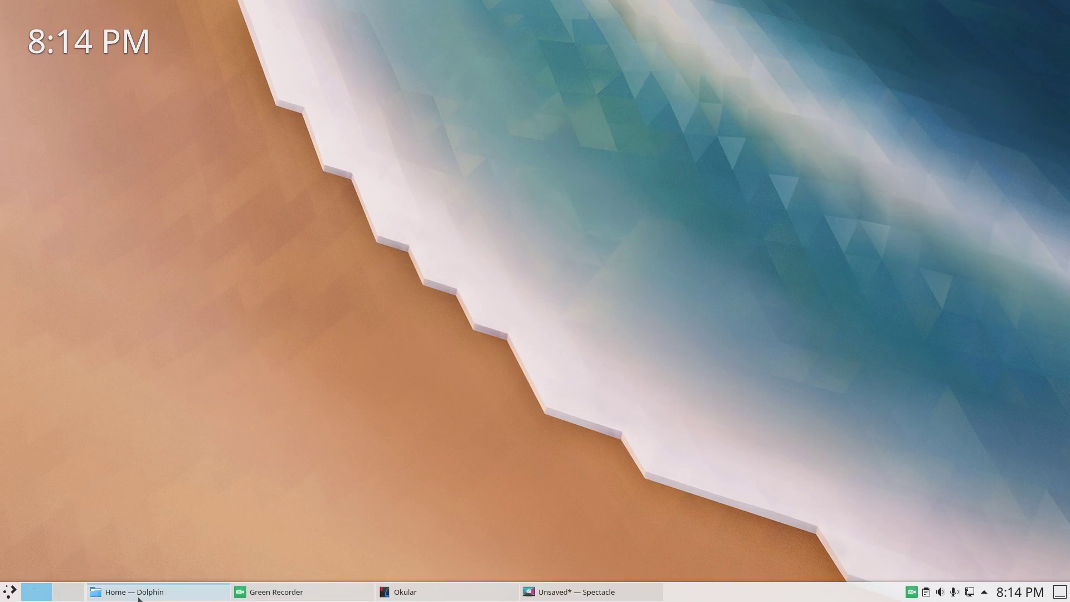
left_click_drag(401, 270, 1068, 124)
Restore Okular and tile its window to the lower-right quarter of the desktop, below Dolphin
left_click_drag(385, 592, 502, 444)
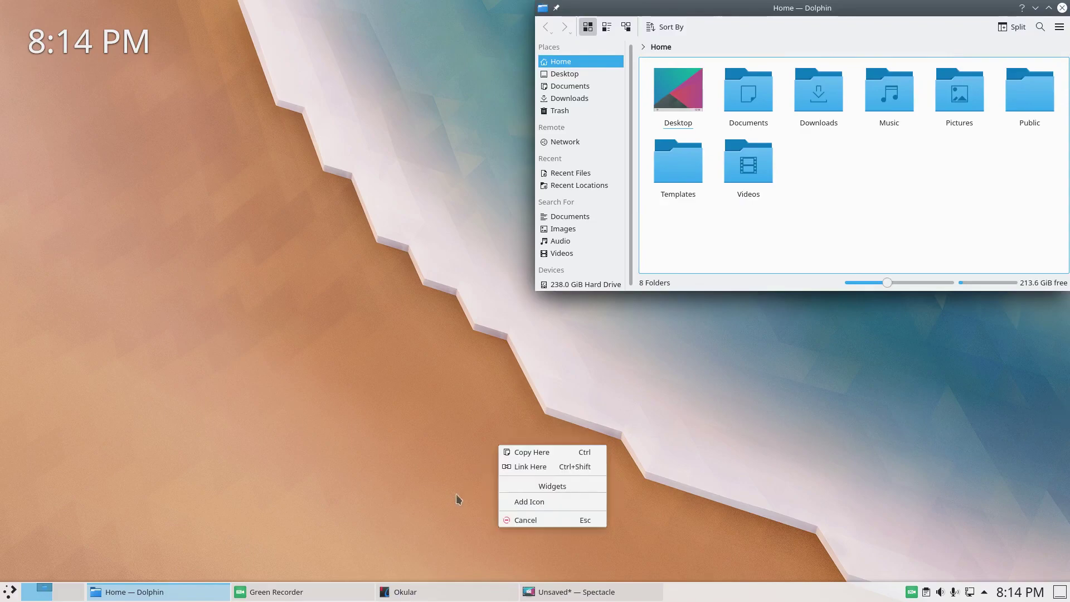
left_click(419, 598)
left_click(419, 598)
left_click_drag(747, 94, 1069, 370)
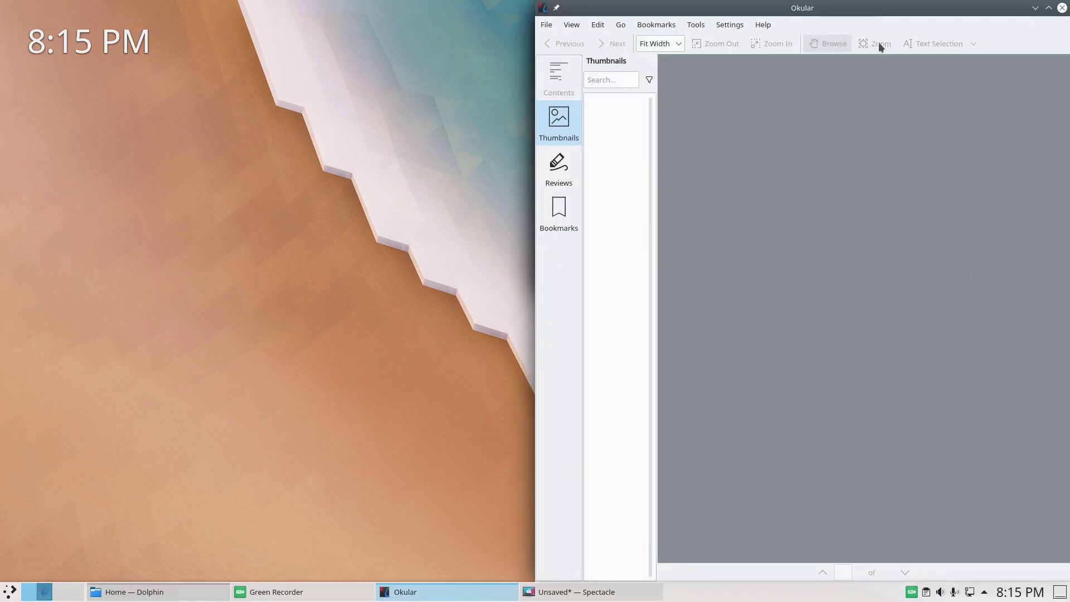
key("super+Down")
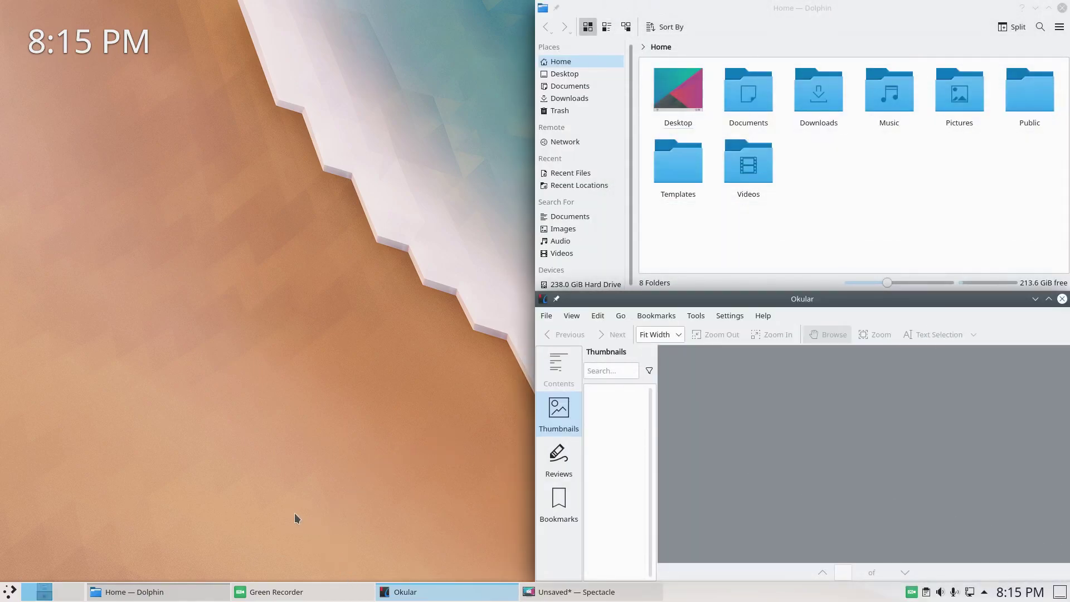
Cycle through the open windows in the task switcher to Dolphin, and close the Dolphin and Okular windows
key("alt+Tab")
key("alt+Tab")
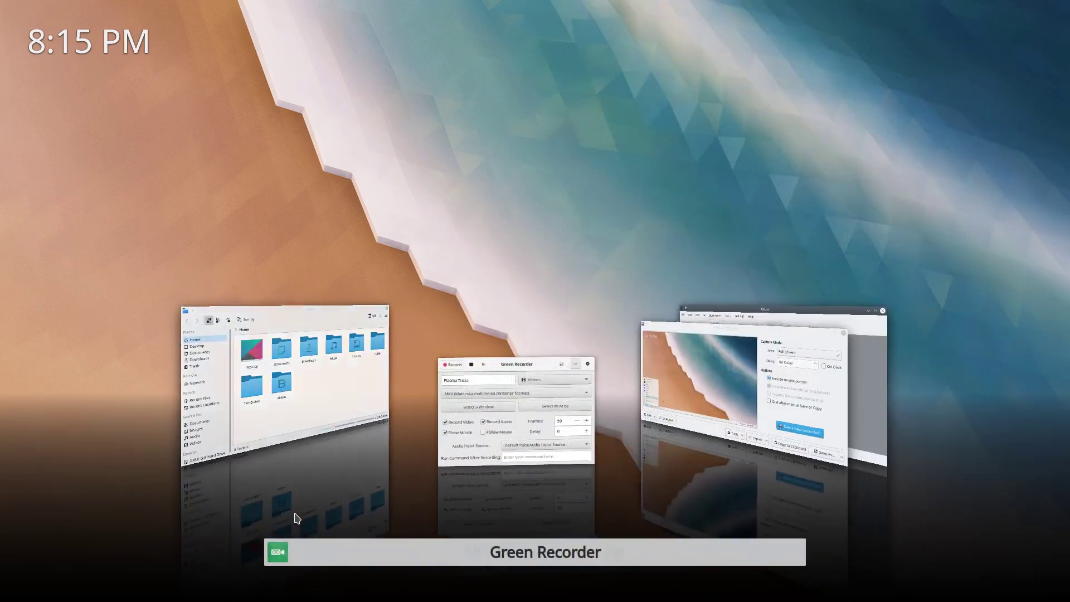
key("alt+Tab")
key("alt+Tab")
key("alt+Tab")
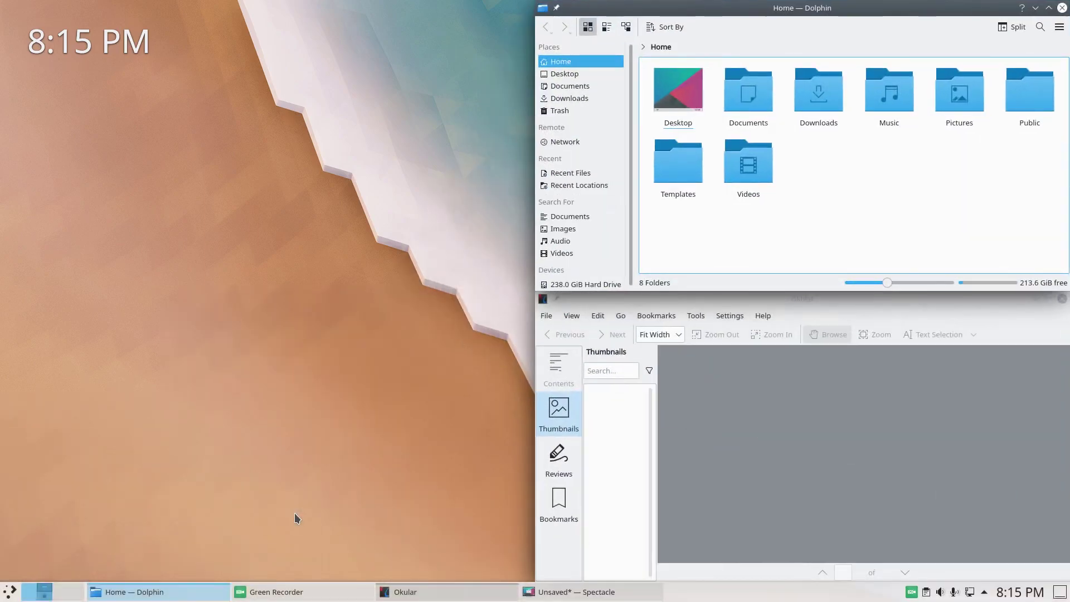
left_click(1062, 8)
left_click(1063, 299)
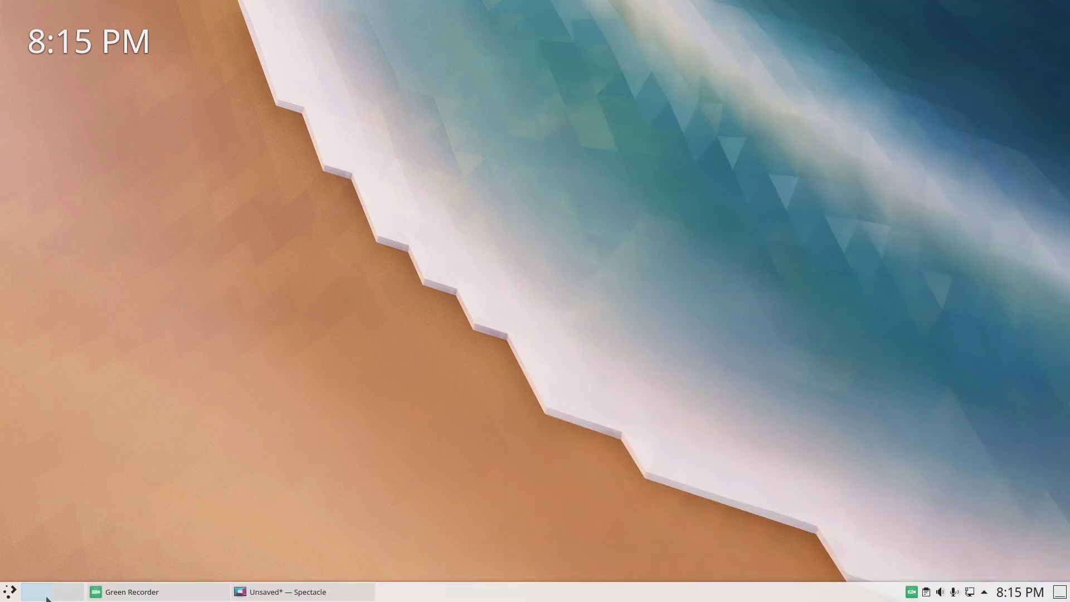
Switch between the two virtual desktops, ending on the second one with its Firefox window restored
left_click(67, 596)
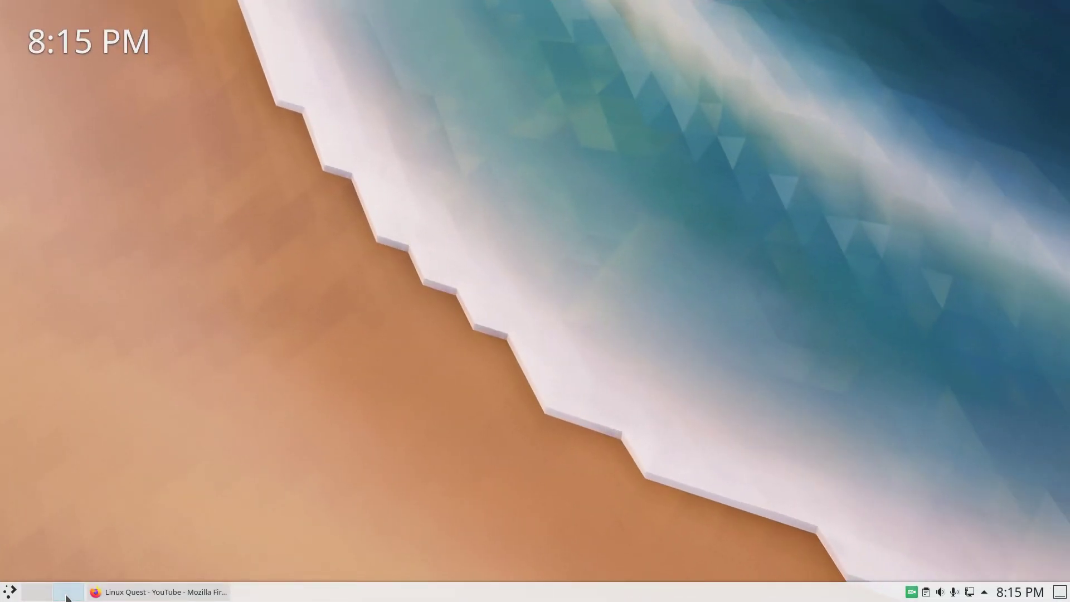
left_click(67, 595)
scroll(67, 596, "up", 1)
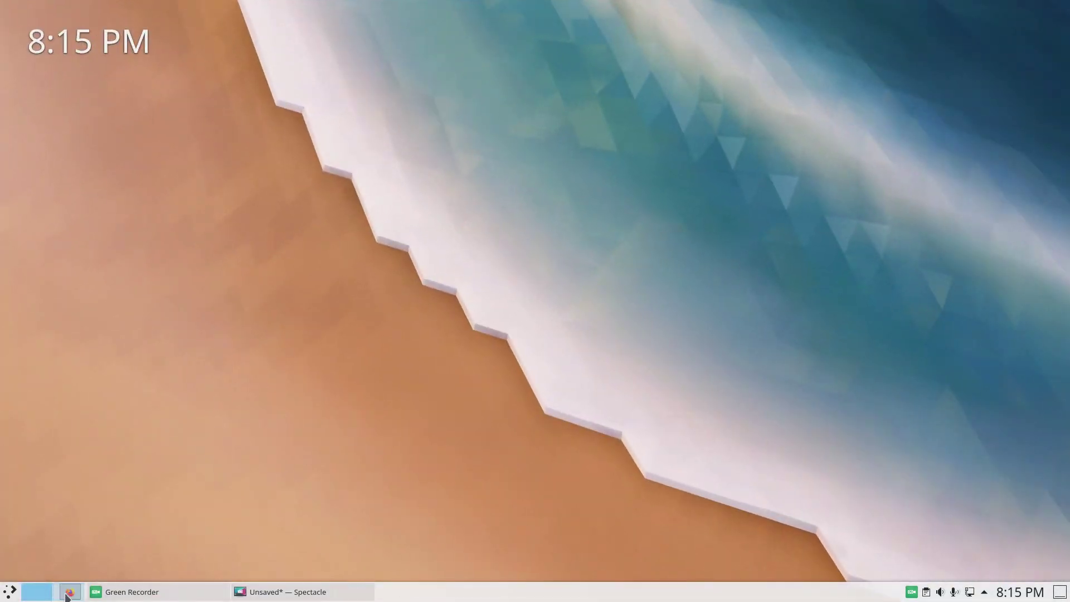
left_click(68, 595)
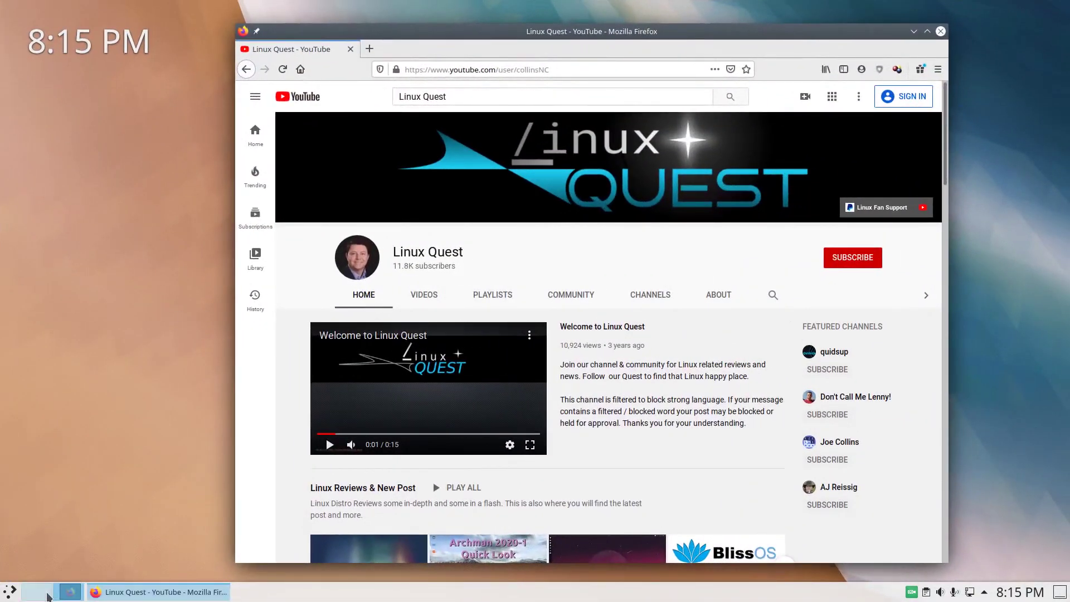